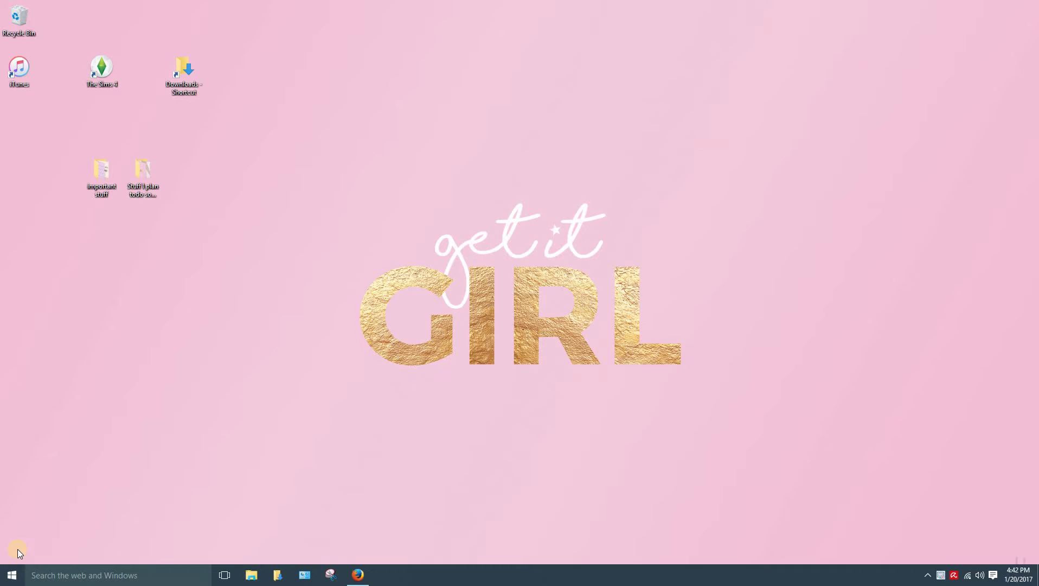
Switch to Firefox and preview the February Monthly free printable's header image, leaving the enlarged view closed
left_click(358, 575)
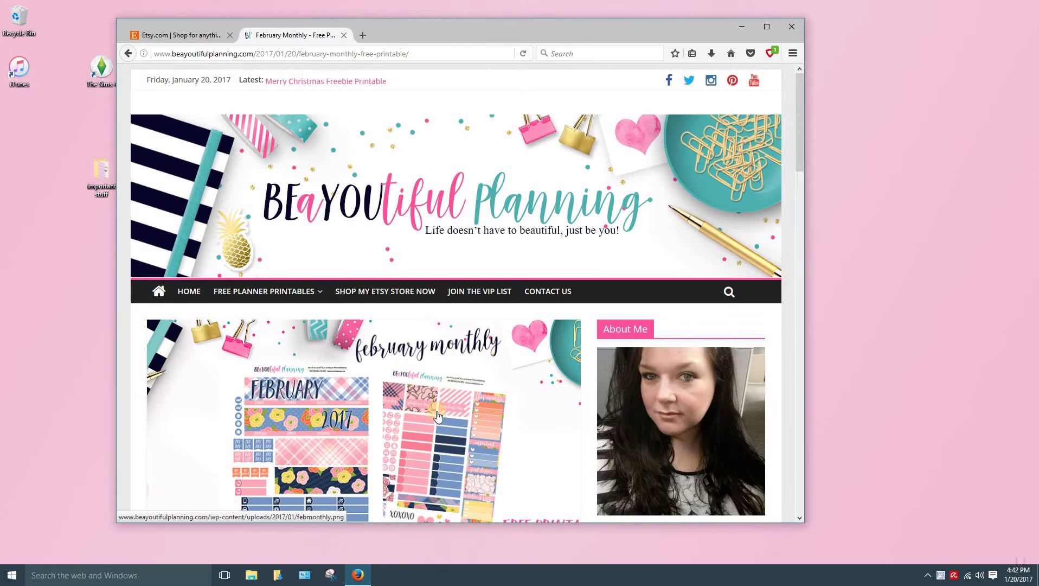
scroll(425, 371, "down", 2)
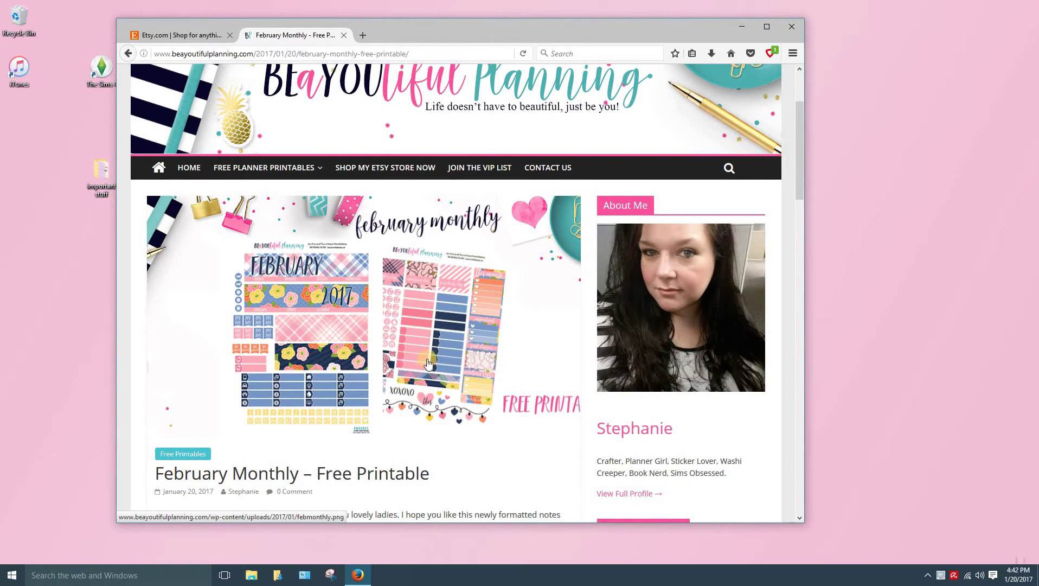
left_click(431, 334)
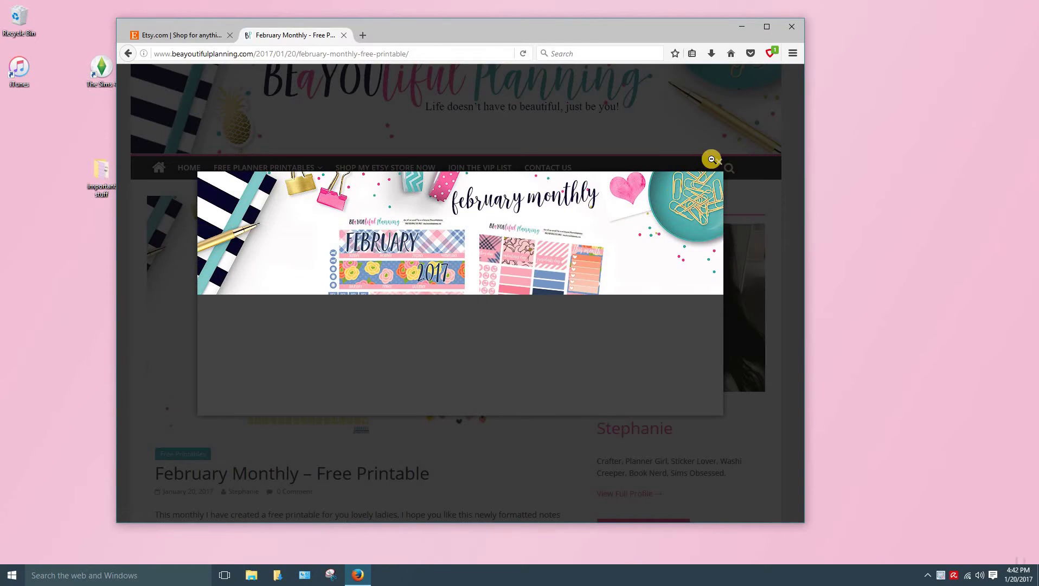
left_click(232, 396)
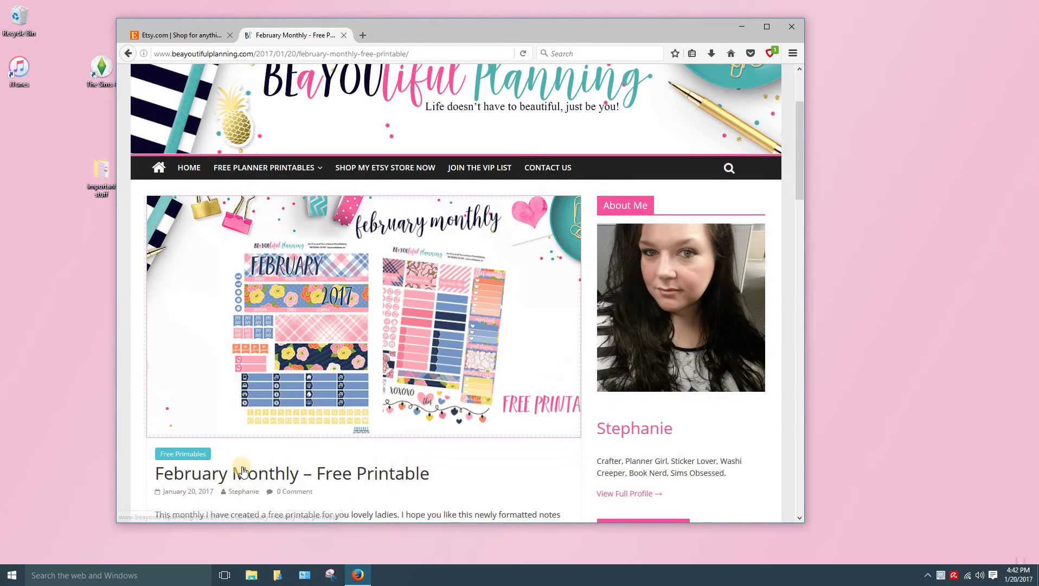
Open the EC/Recollections files linked at the end of the February Monthly post and bring up their Dropbox page
scroll(239, 469, "down", 6)
scroll(239, 473, "down", 10)
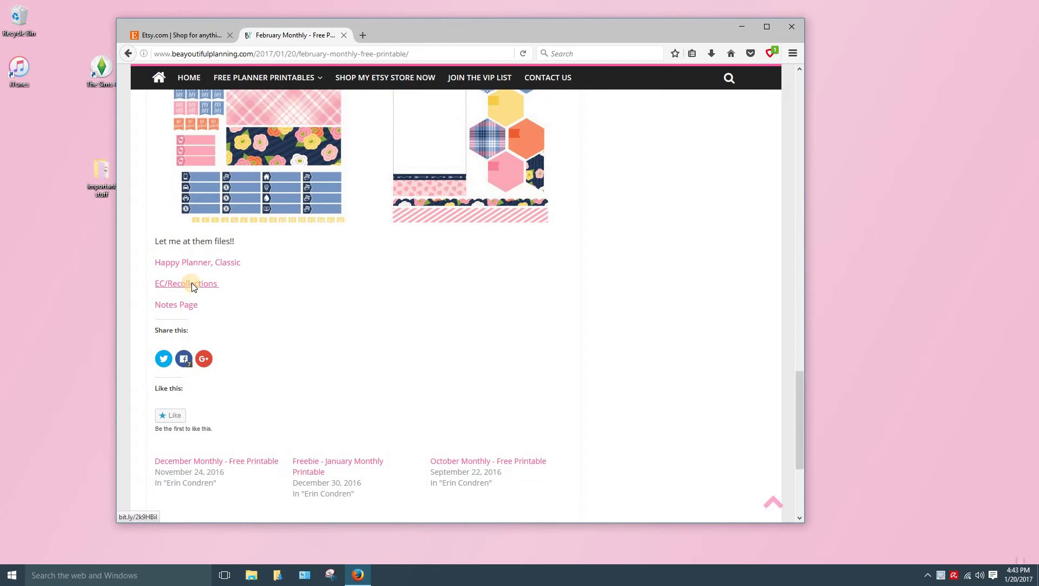
left_click(192, 283)
left_click(268, 35)
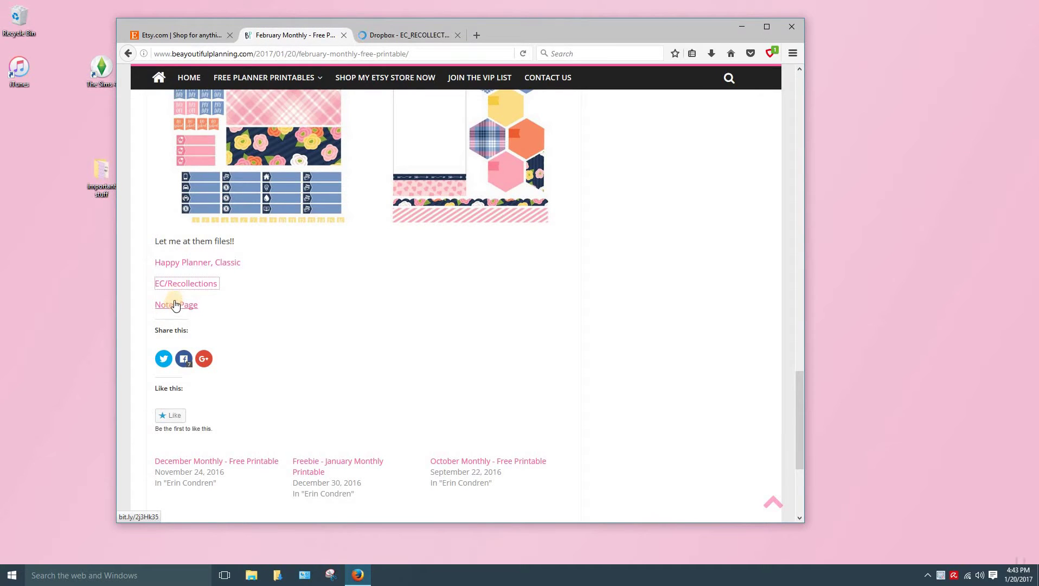
left_click(423, 34)
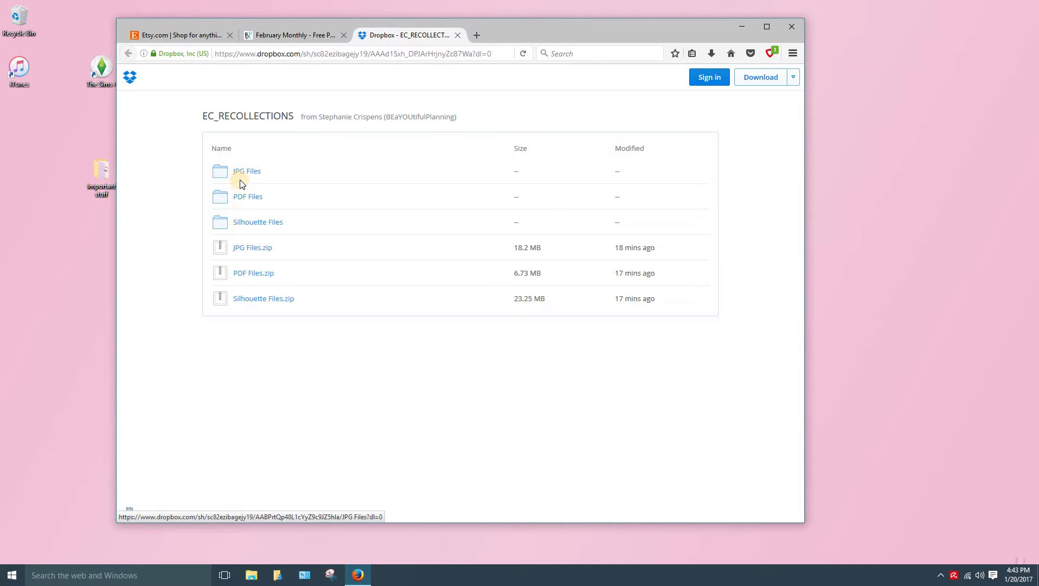
Download Silhouette Files.zip from the EC_RECOLLECTIONS folder without creating a Dropbox account, choosing to save the file
left_click(248, 198)
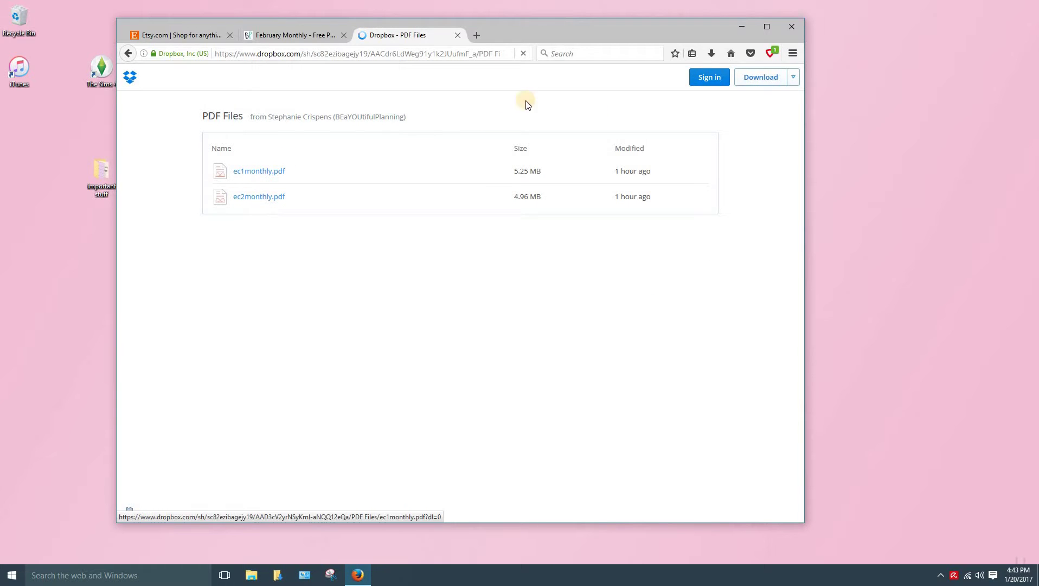
left_click(128, 53)
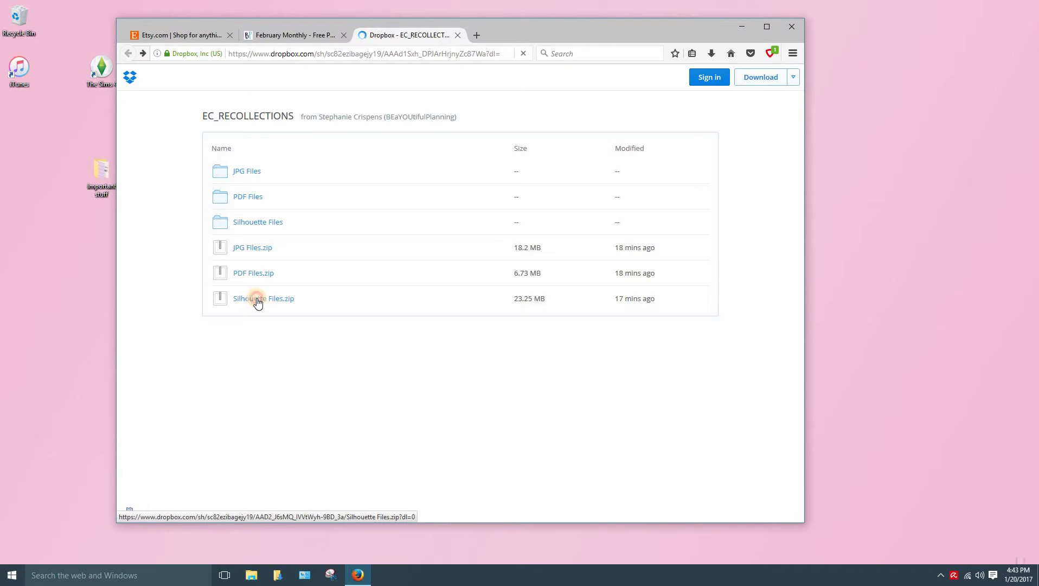
left_click(257, 300)
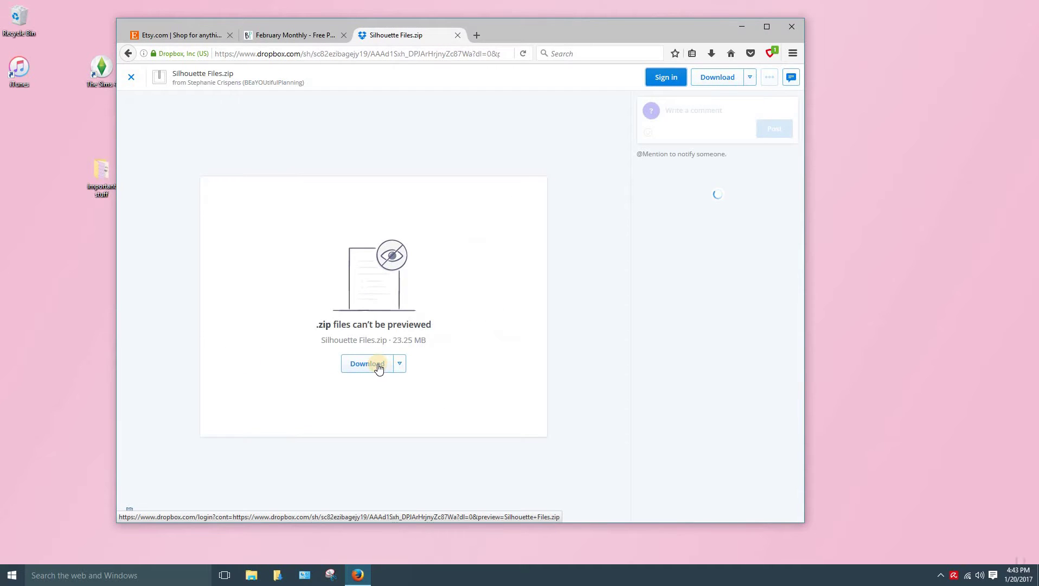
left_click(381, 365)
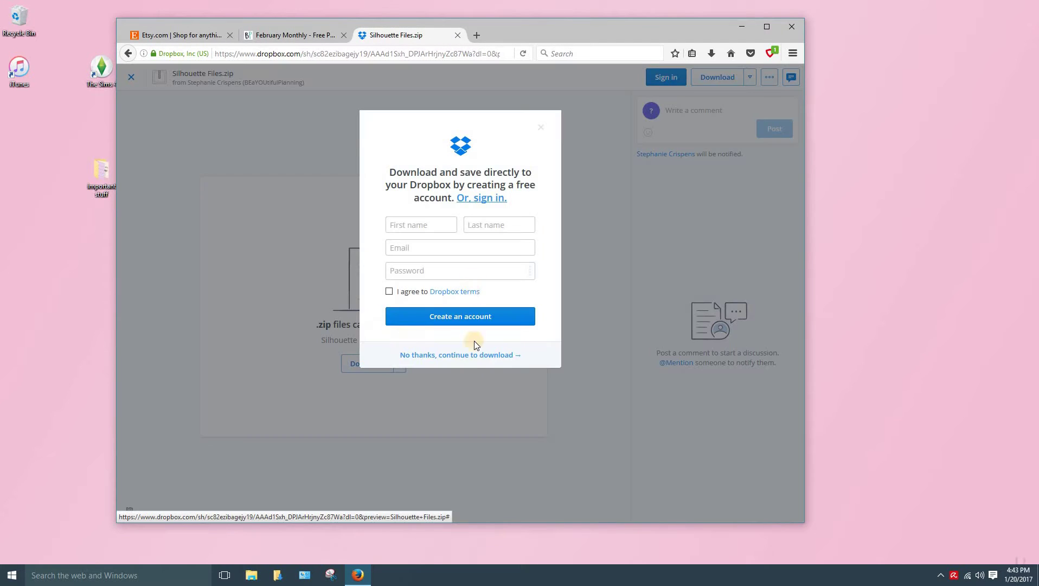
left_click(432, 357)
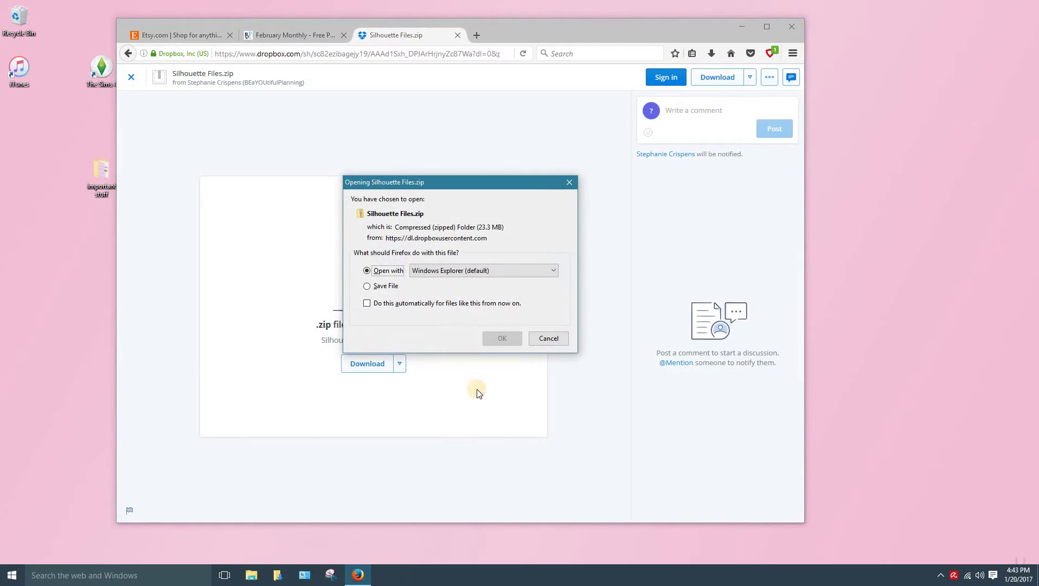
left_click(384, 286)
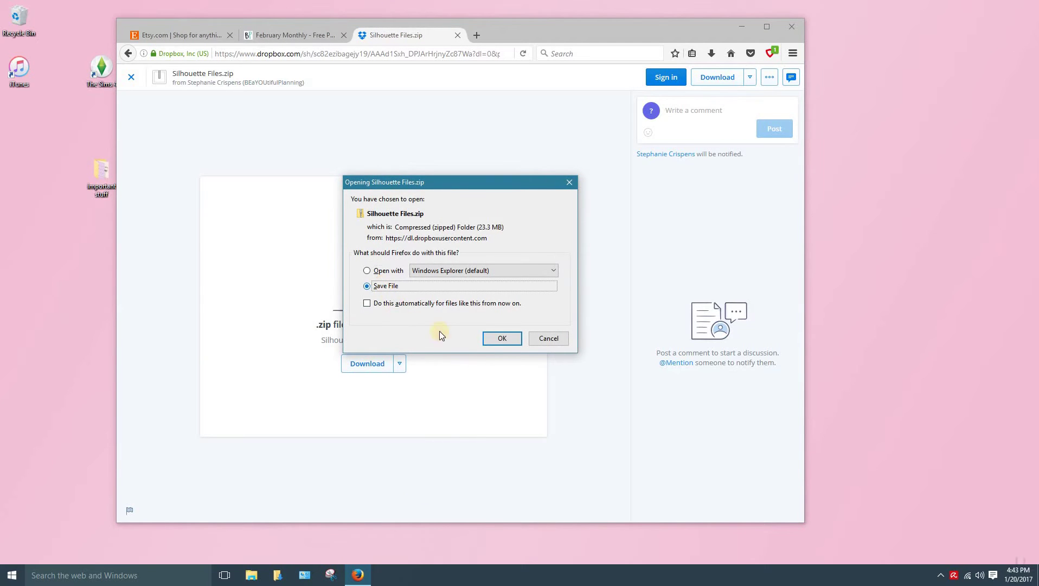
left_click(503, 338)
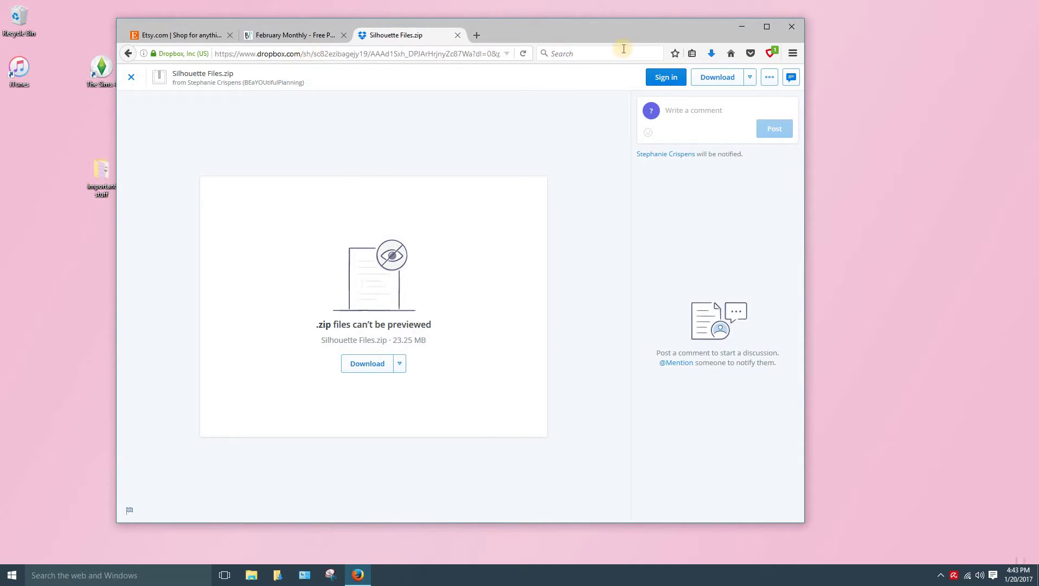
Open the downloaded Silhouette Files.zip and extract all its contents to the default Silhouette Files folder in Downloads
left_click(711, 53)
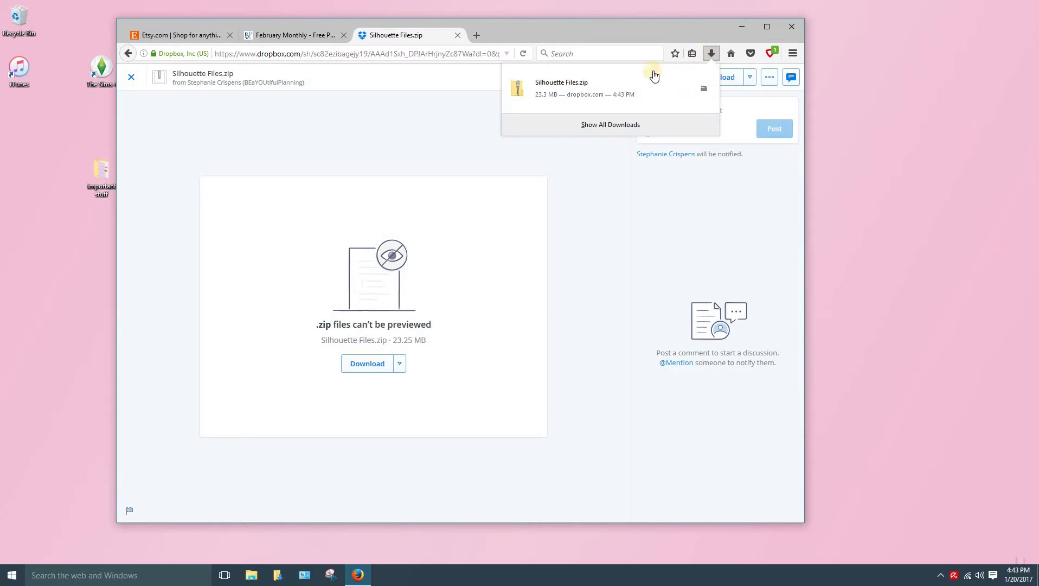
left_click(605, 88)
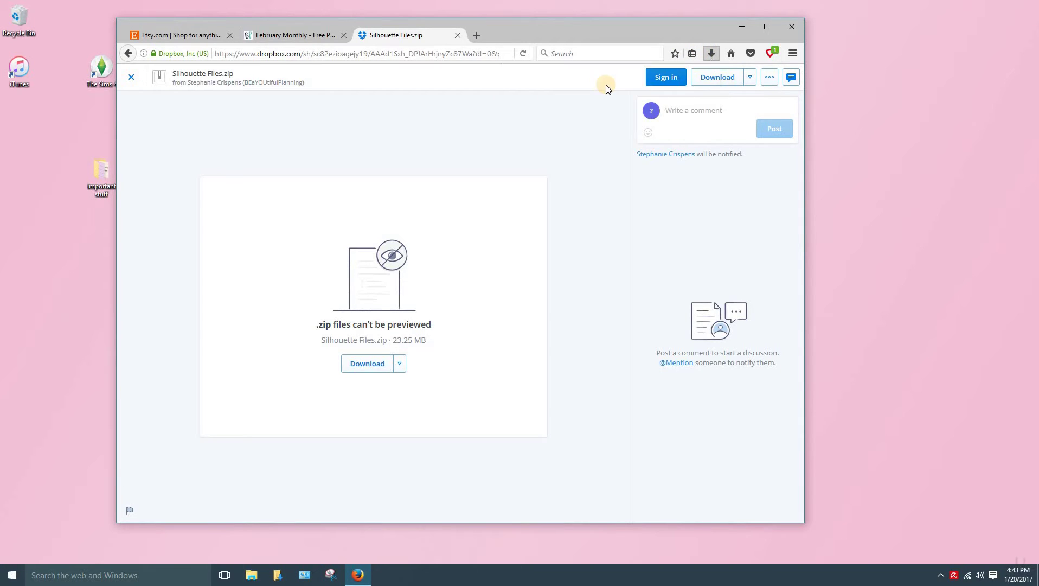
right_click(383, 185)
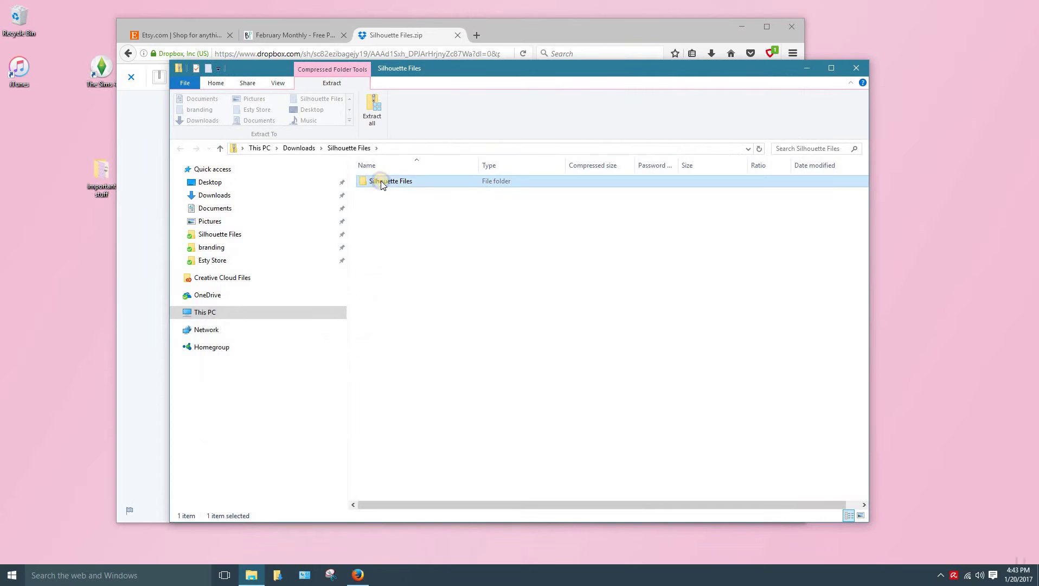
left_click(373, 109)
left_click(618, 403)
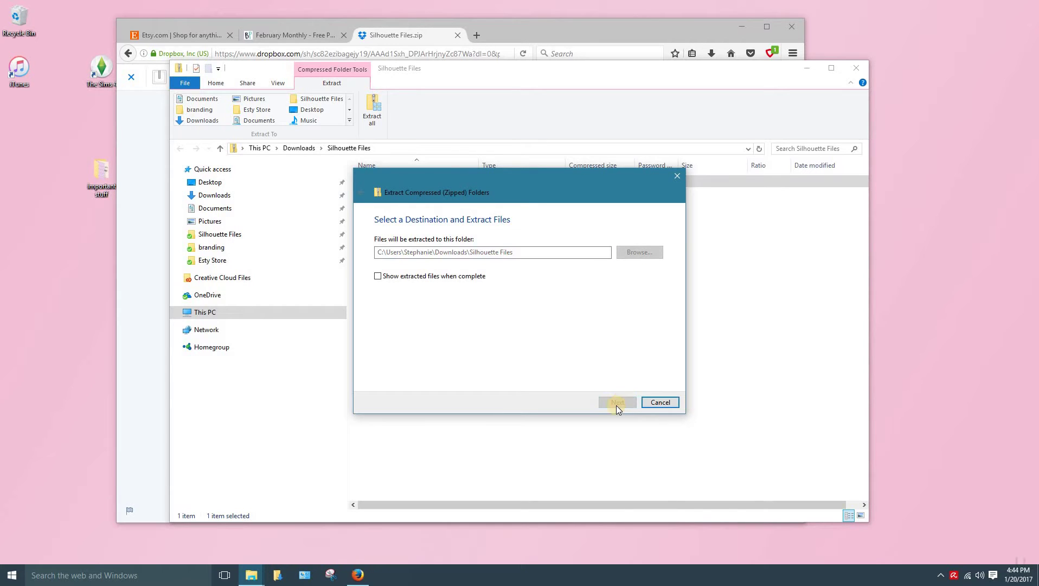
Open freebiefeb_ec in Silhouette Studio from the inner Silhouette Files folder extracted in Downloads
left_click(299, 148)
double_click(416, 193)
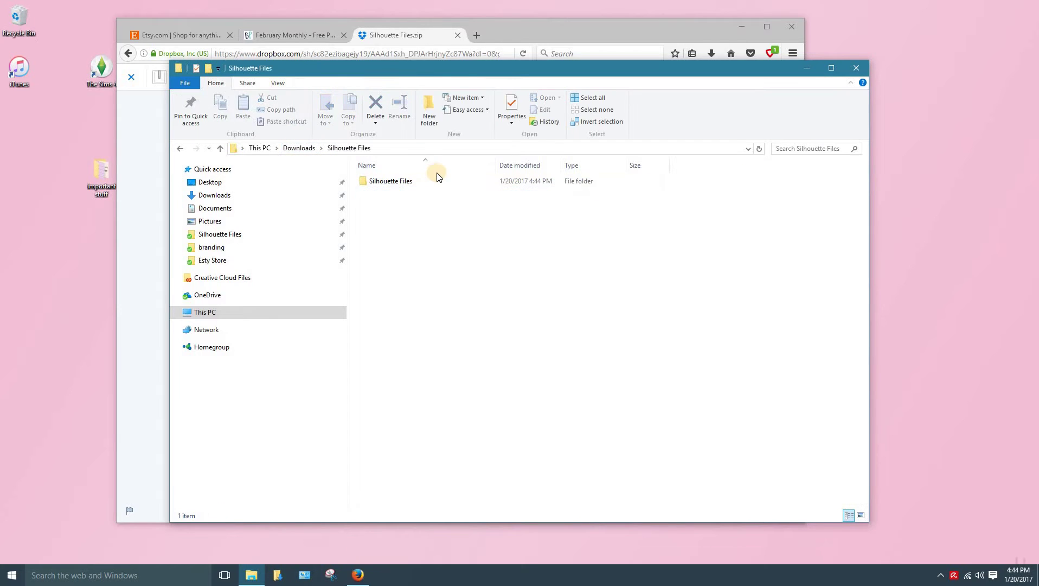
left_click(407, 182)
double_click(406, 182)
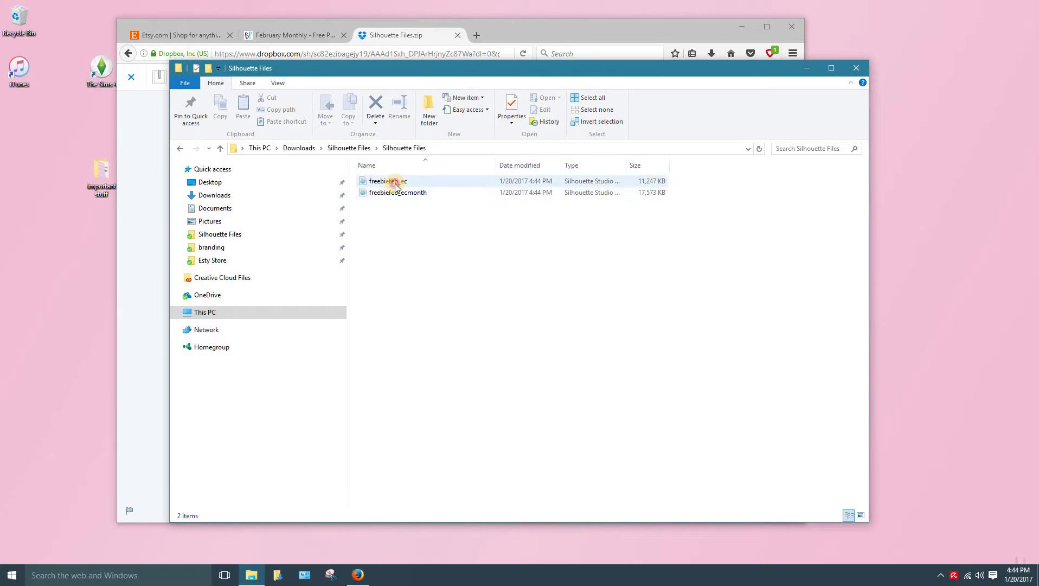
left_click(396, 184)
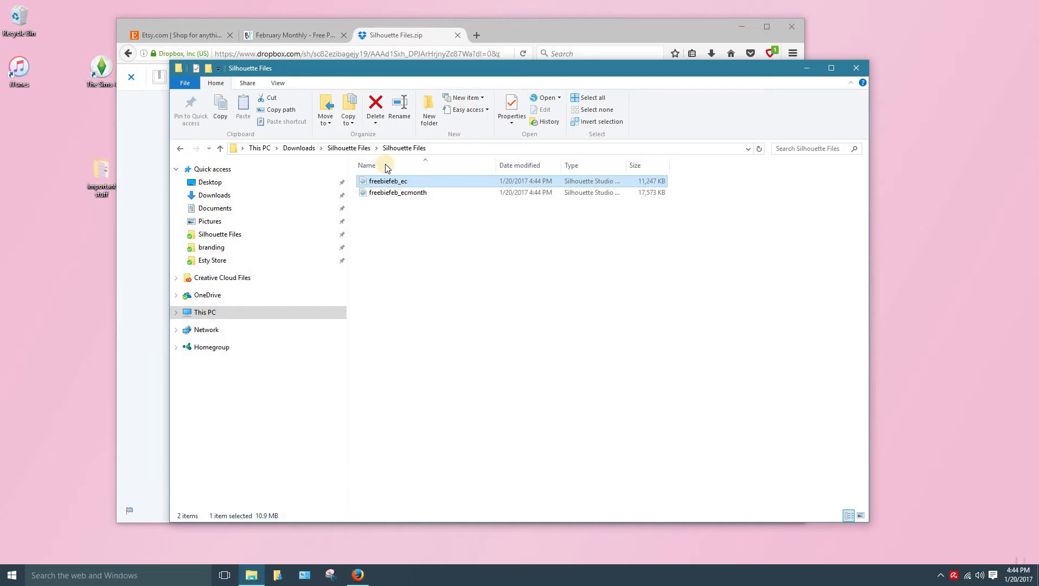
right_click(393, 186)
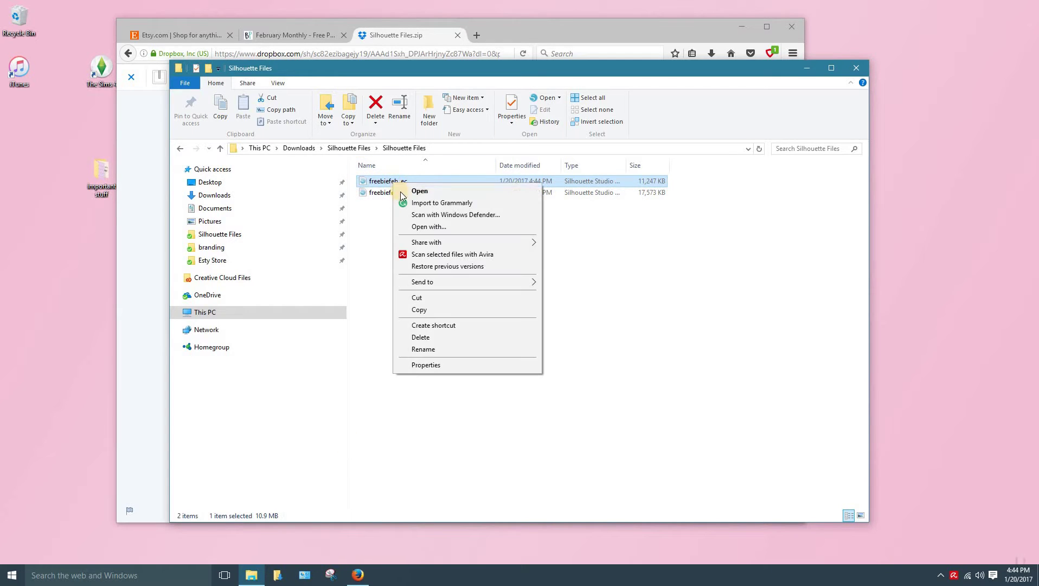
left_click(412, 191)
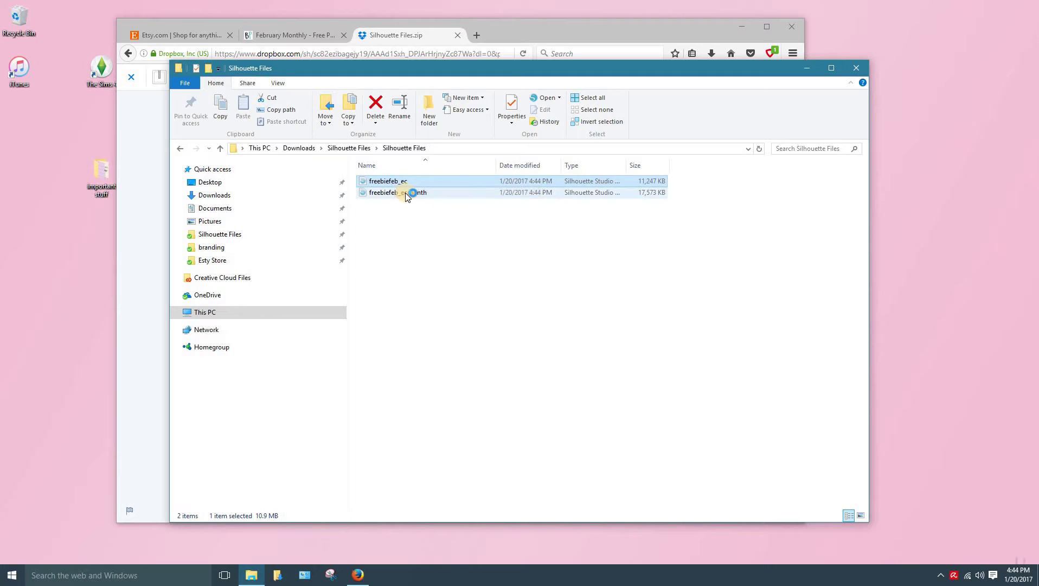
right_click(391, 195)
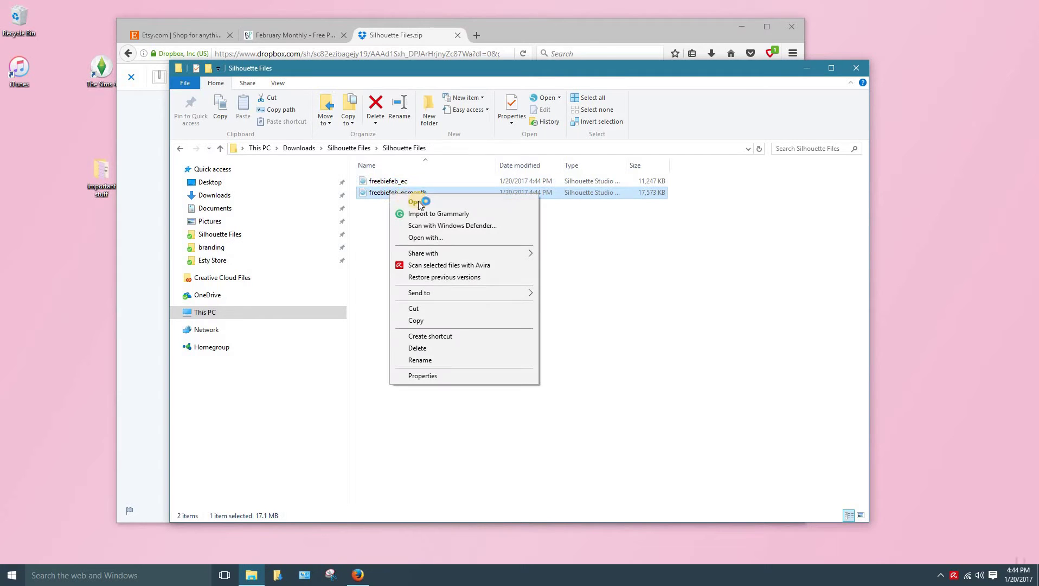
left_click(366, 238)
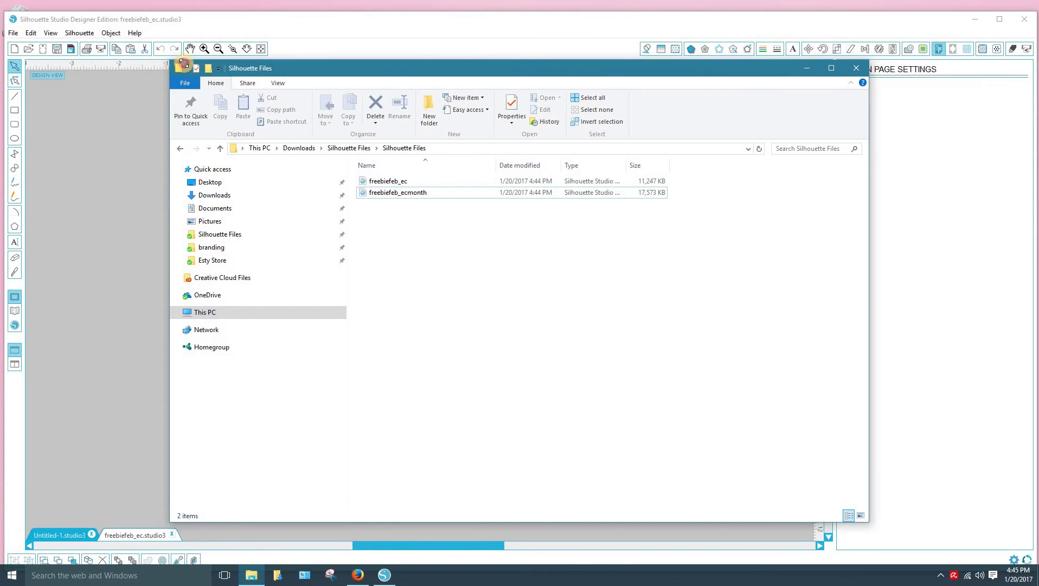
Place freebiefeb_ecmonth from the file window into the blank Untitled-1 document, and close the recovered documents list
left_click_drag(476, 76, 525, 87)
left_click_drag(400, 120, 510, 175)
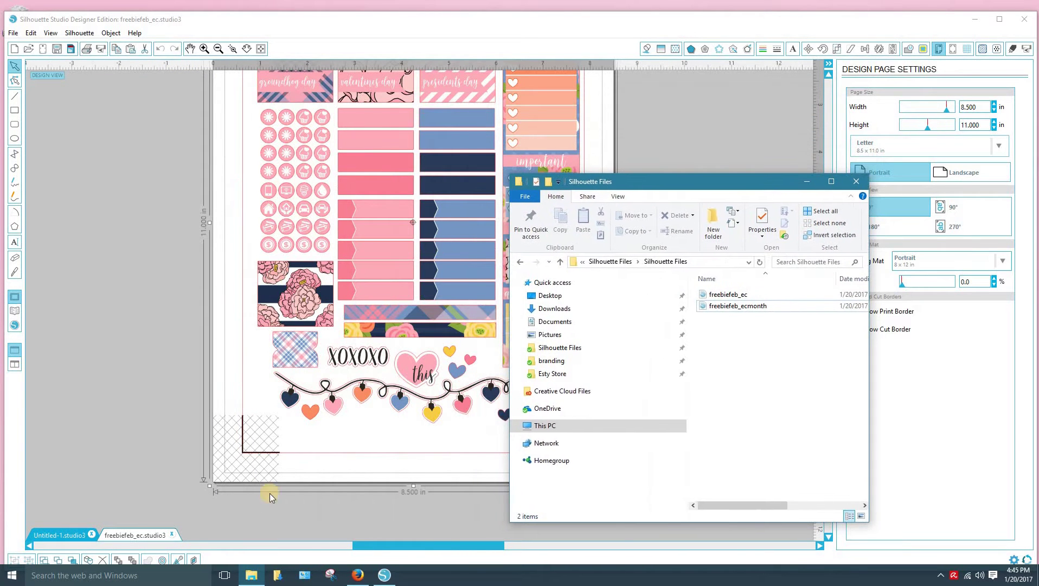
left_click(59, 536)
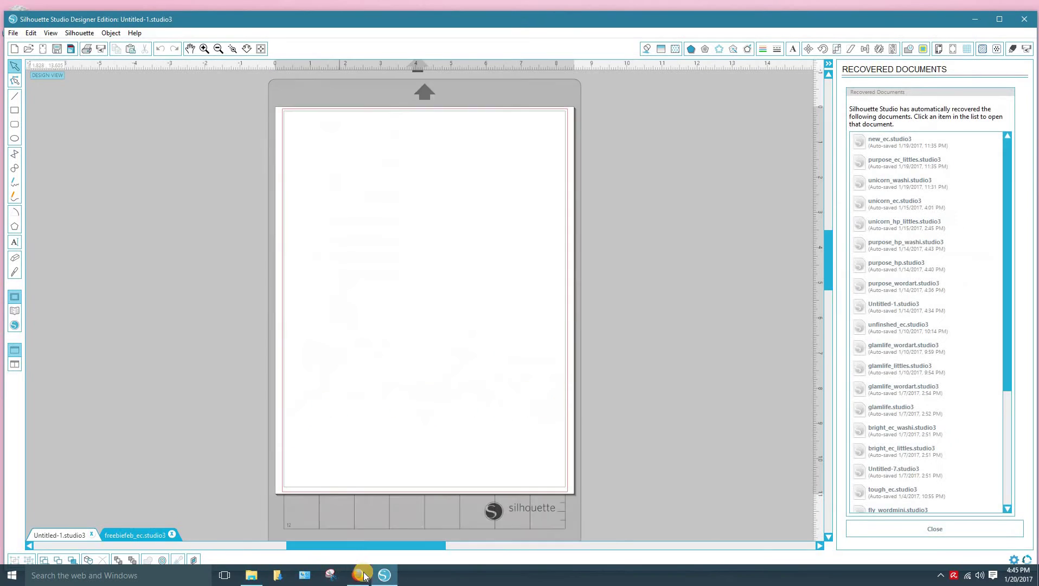
left_click(254, 576)
left_click(732, 306)
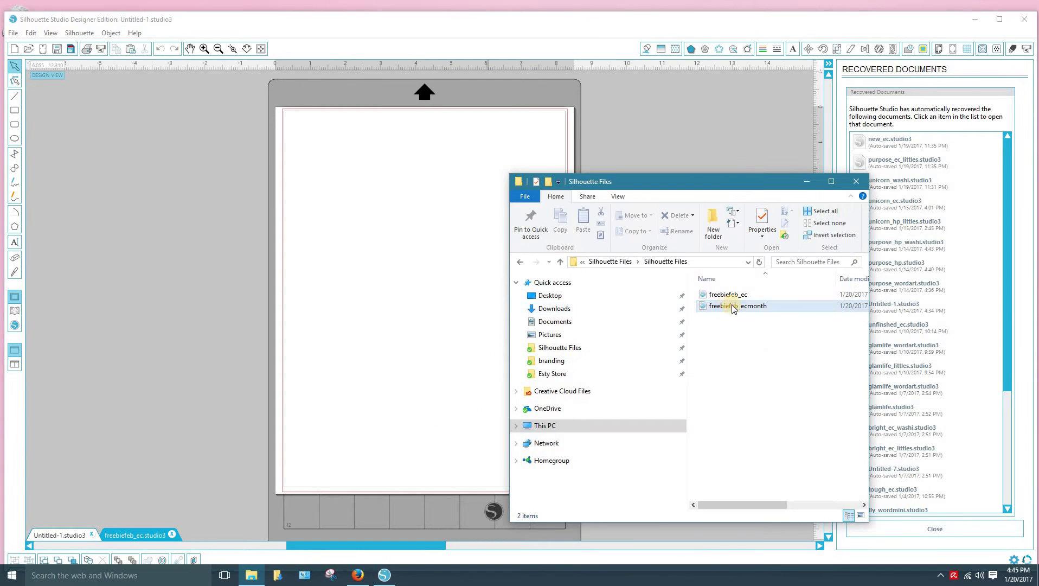
left_click_drag(741, 309, 371, 197)
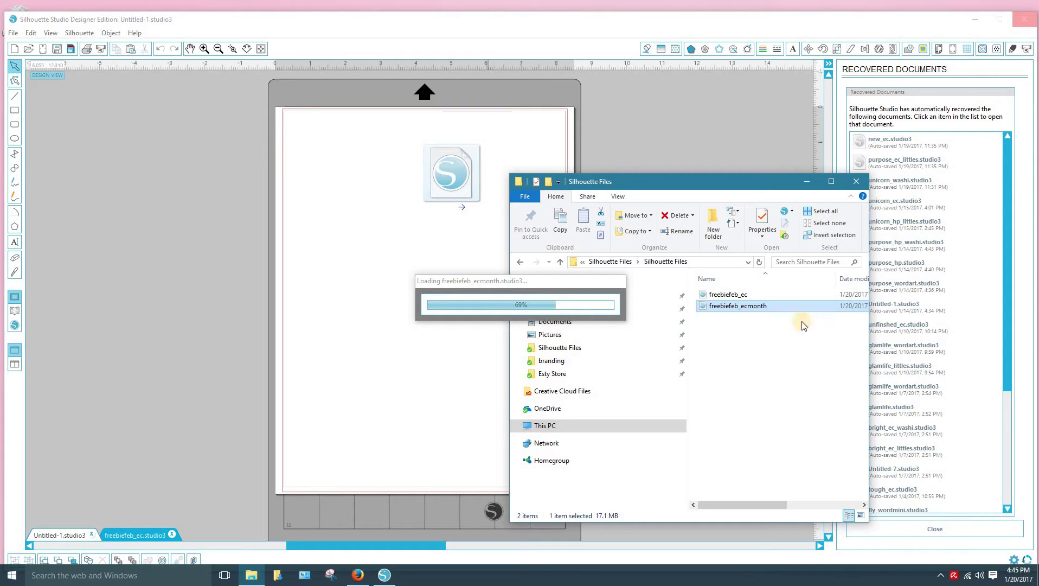
left_click(806, 185)
left_click(934, 530)
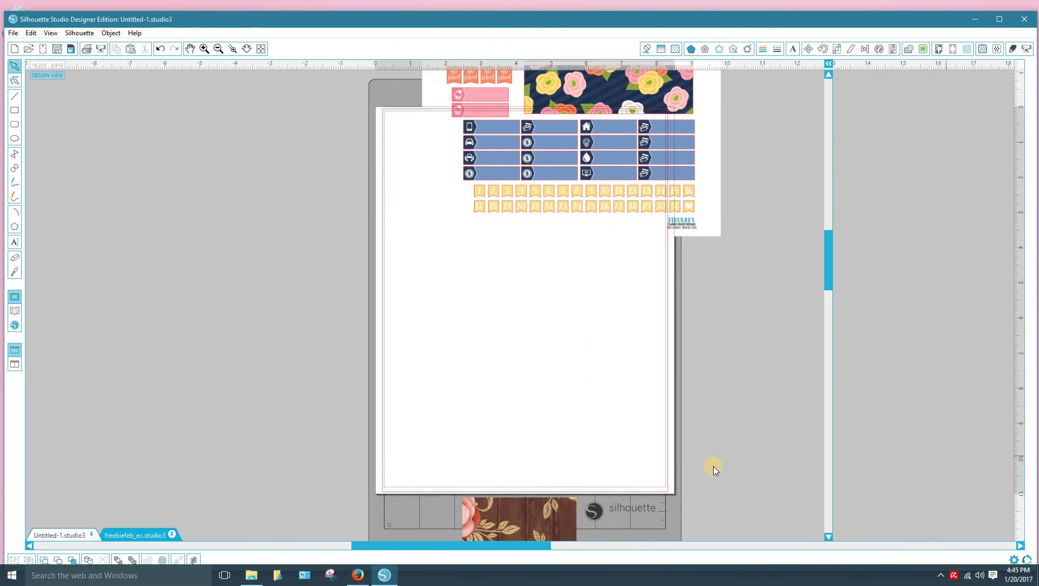
Delete the stray brown floral wood image below the page in Untitled-1
scroll(699, 461, "up", 6)
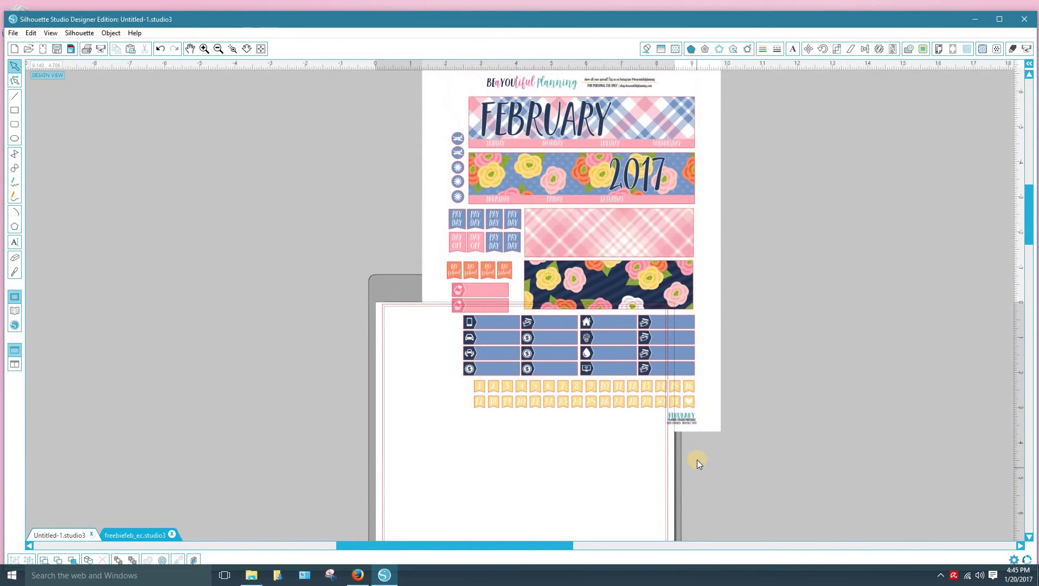
scroll(696, 460, "up", 3)
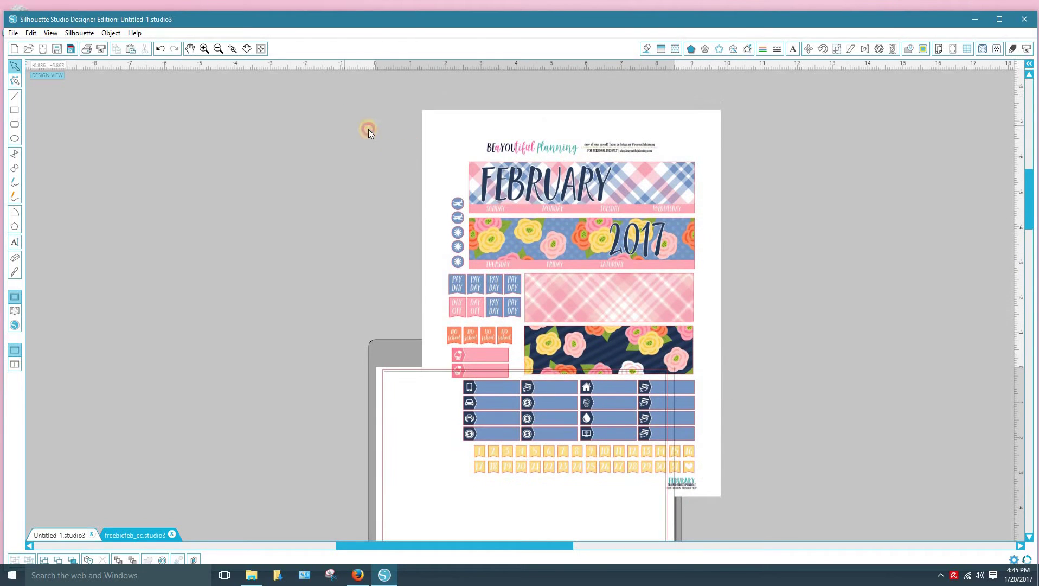
left_click_drag(369, 129, 750, 451)
scroll(773, 447, "down", 8)
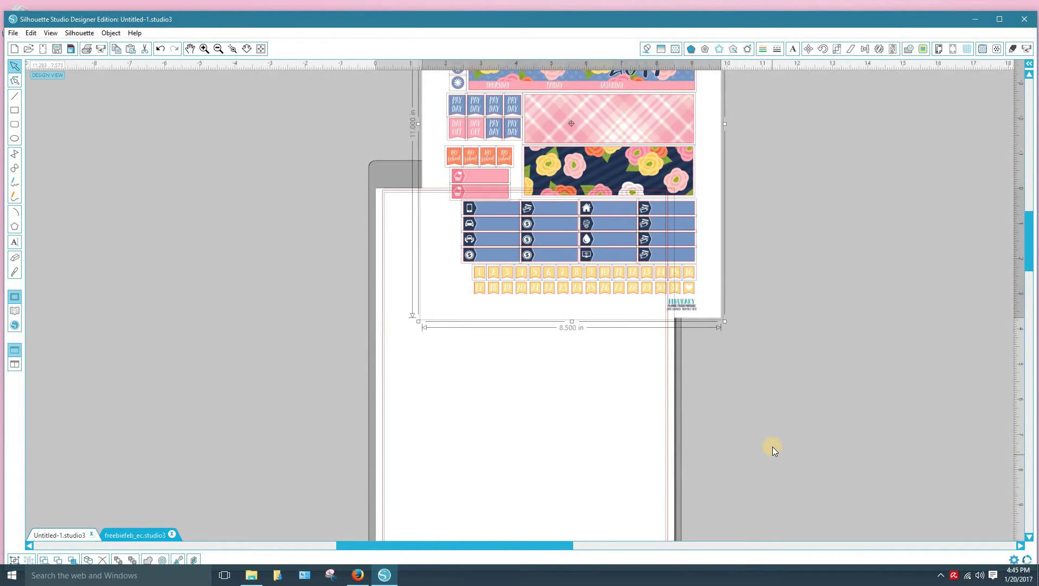
scroll(764, 442, "down", 5)
left_click(522, 513)
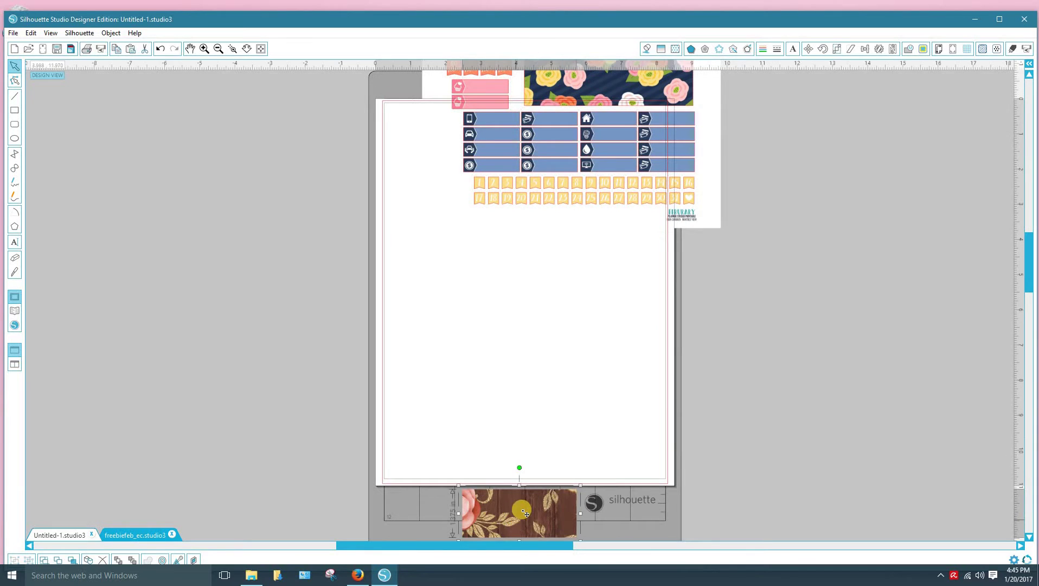
key("Delete")
scroll(789, 377, "up", 8)
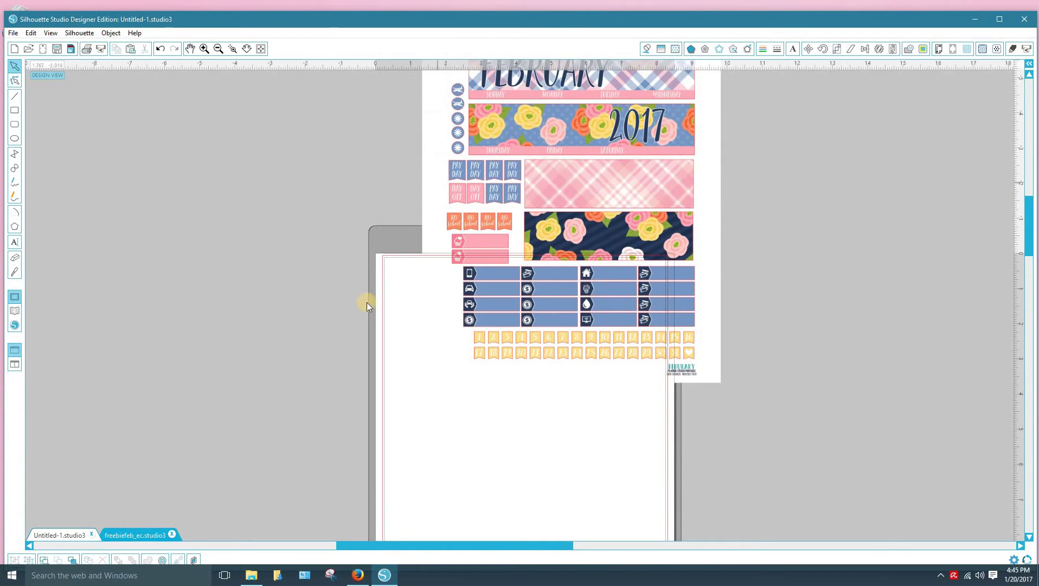
Close the Untitled-1 document without saving its changes
scroll(799, 446, "up", 5)
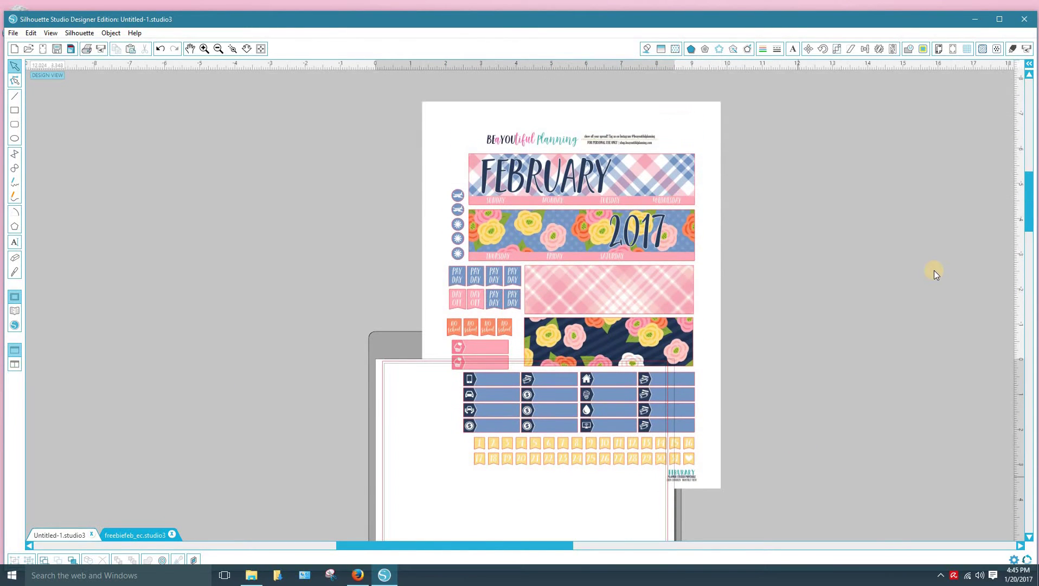
scroll(925, 314, "down", 16)
scroll(881, 523, "up", 5)
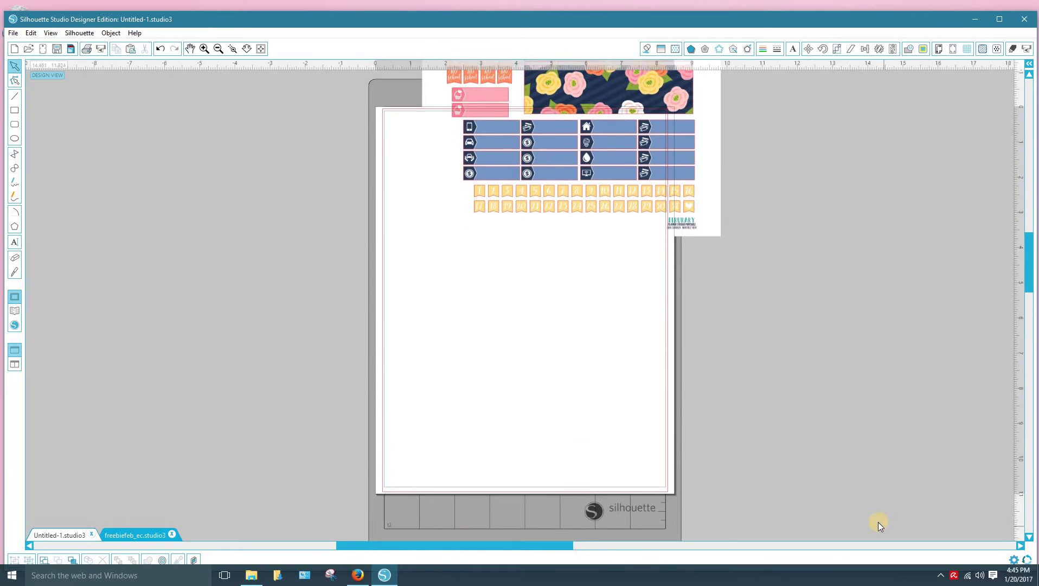
scroll(873, 521, "up", 6)
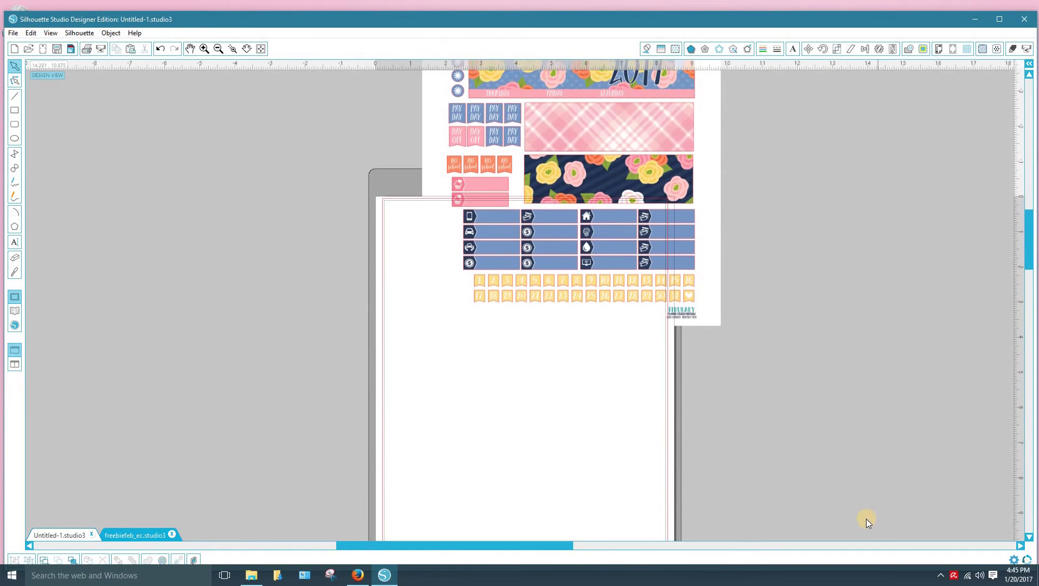
left_click(91, 534)
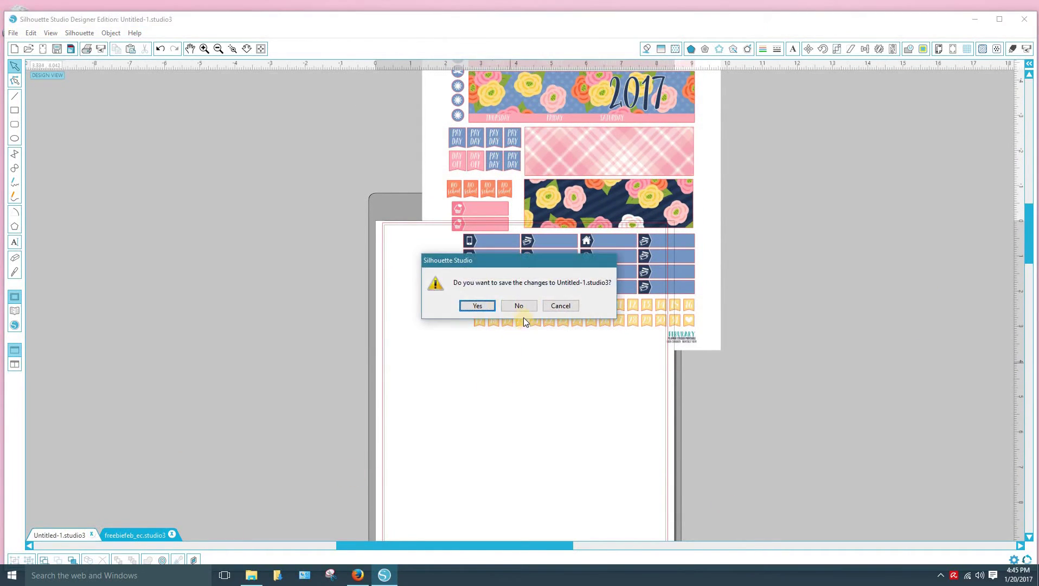
left_click(518, 308)
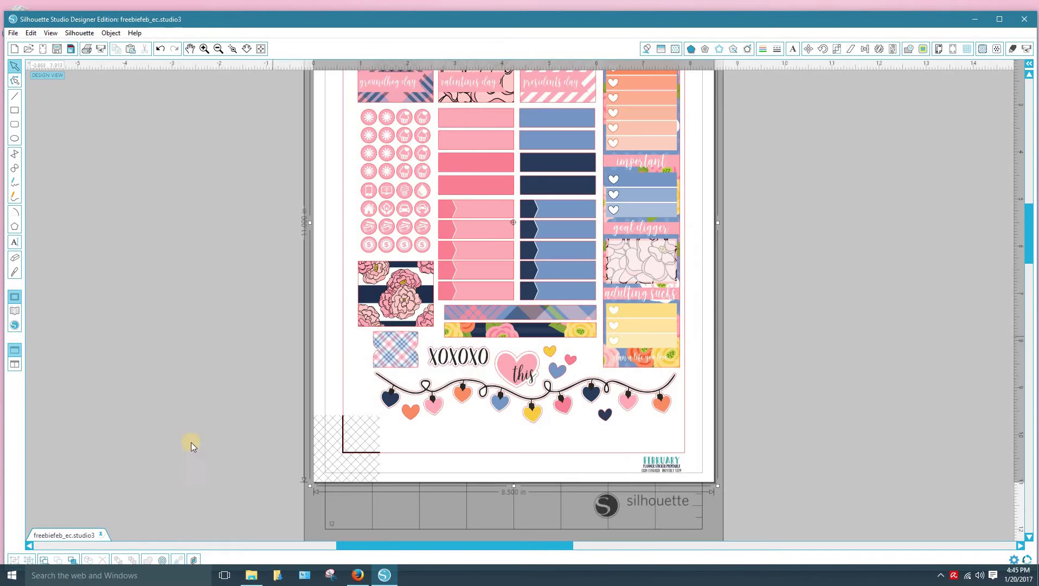
Open freebiefeb_ecmonth from the inner Silhouette Files folder in Downloads as its own document
scroll(214, 277, "up", 8)
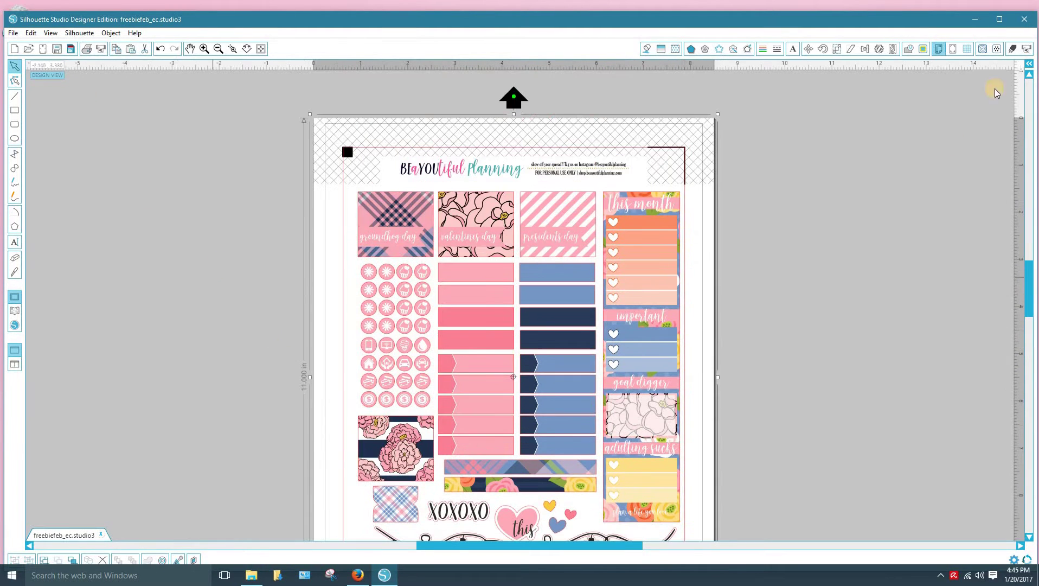
left_click(13, 33)
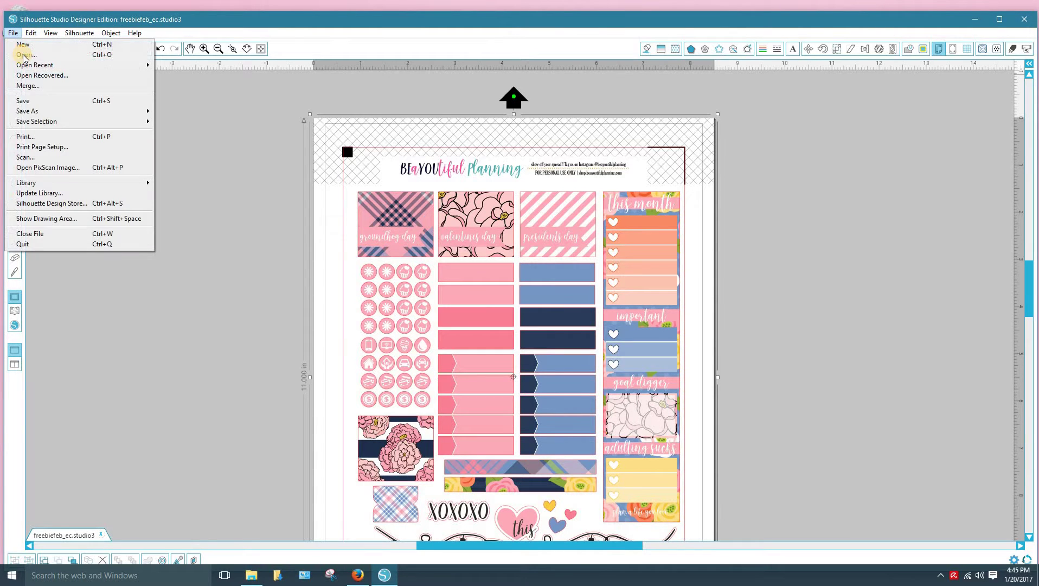
left_click(23, 55)
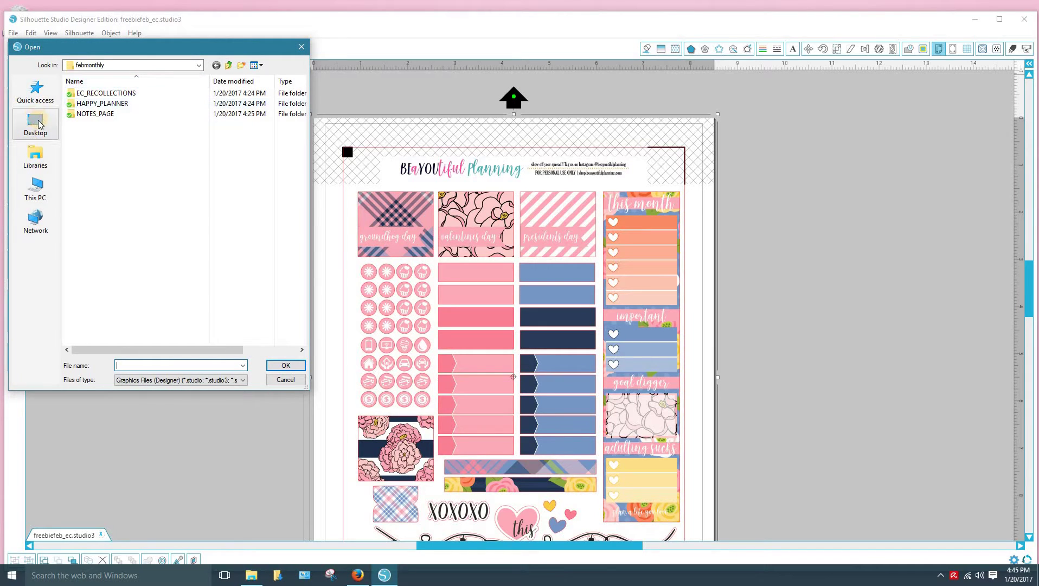
left_click(34, 90)
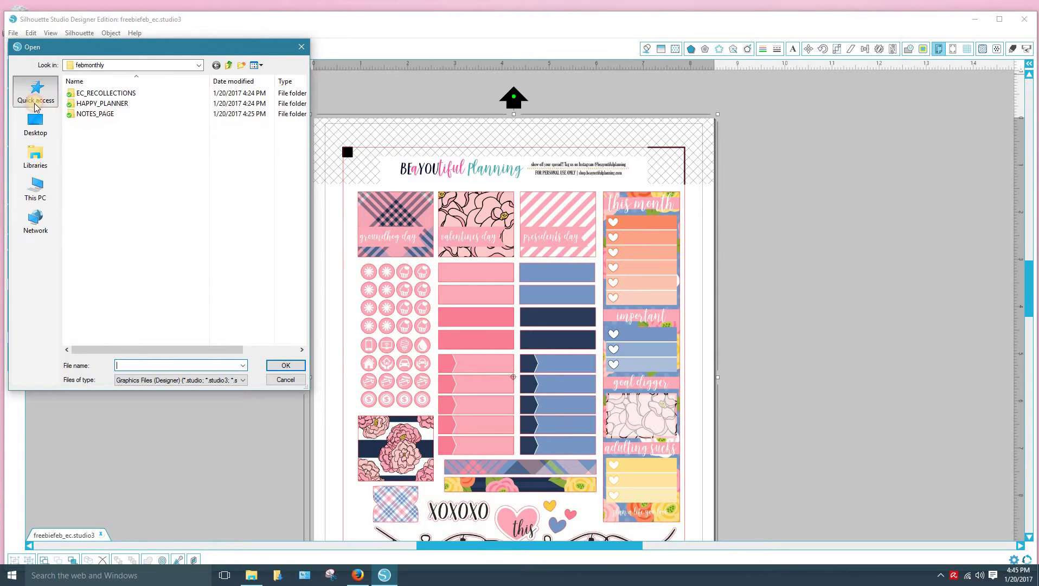
left_click(115, 134)
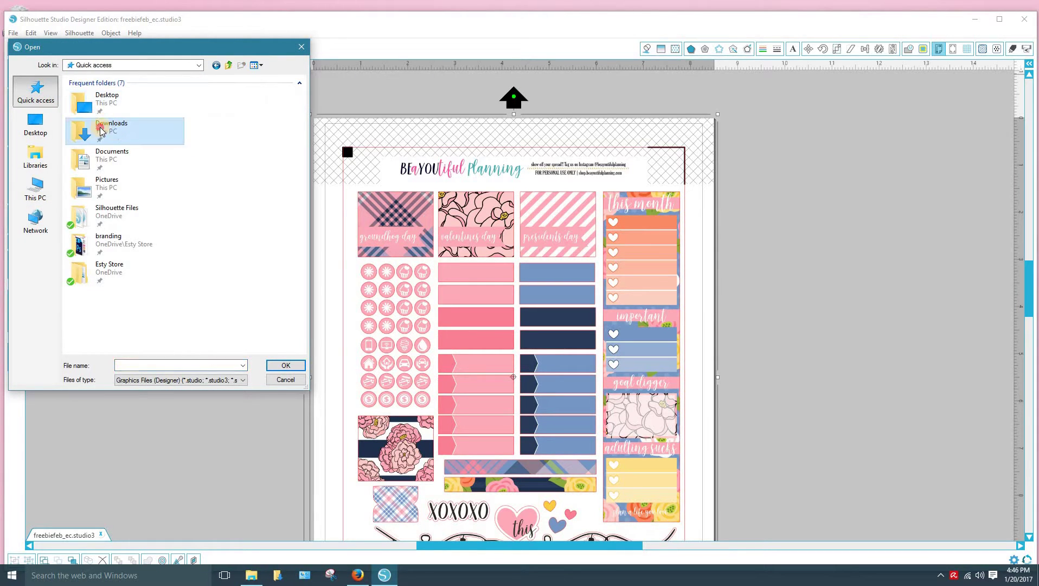
double_click(115, 134)
double_click(114, 95)
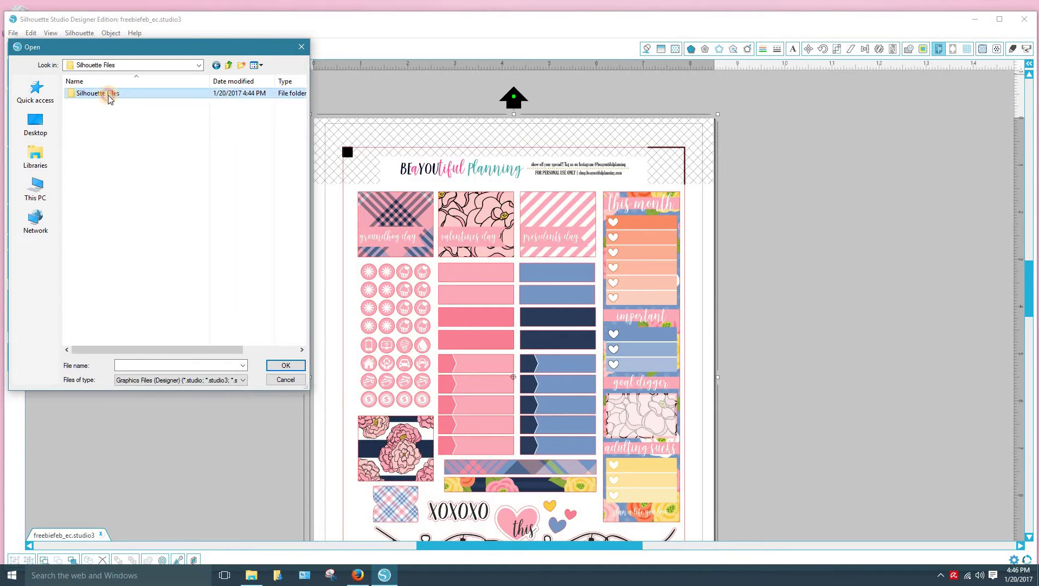
double_click(112, 97)
double_click(107, 103)
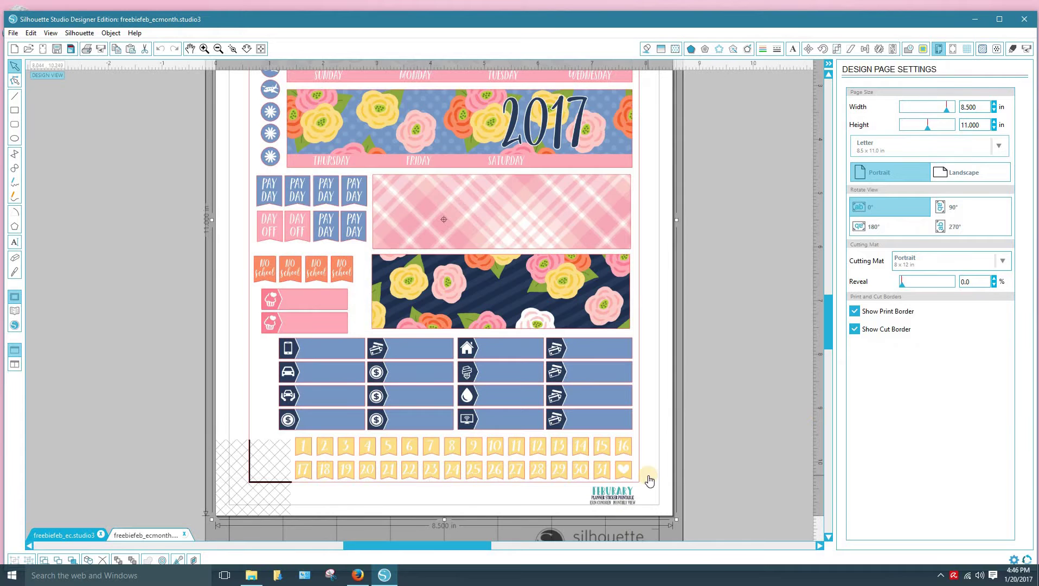
Select the Type 1 (CAMEO, Portrait, Curio) registration mark style for the February sheet and check the marks on the page
scroll(648, 480, "up", 2)
scroll(273, 137, "up", 1)
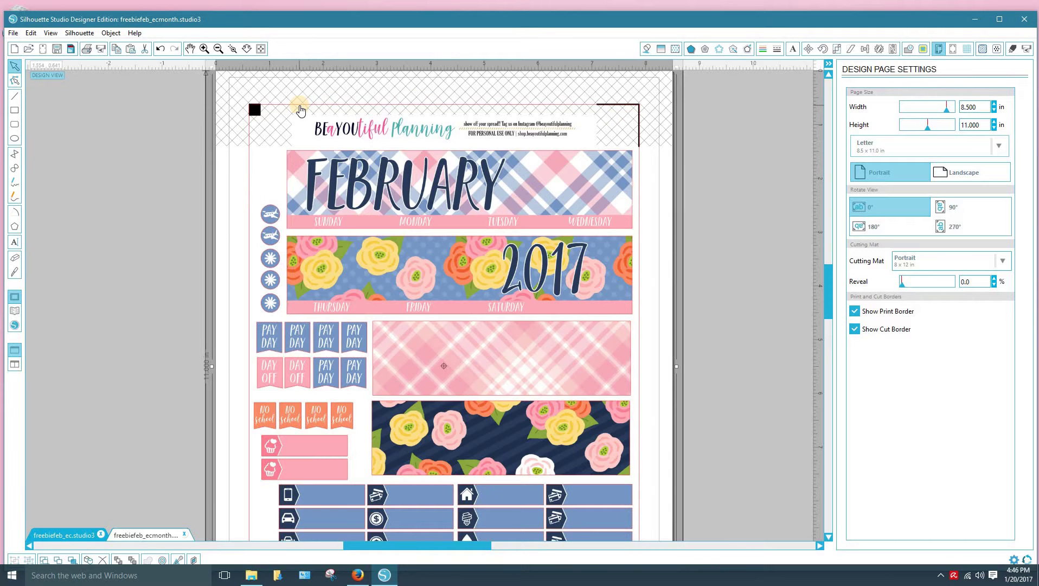
scroll(297, 109, "up", 1)
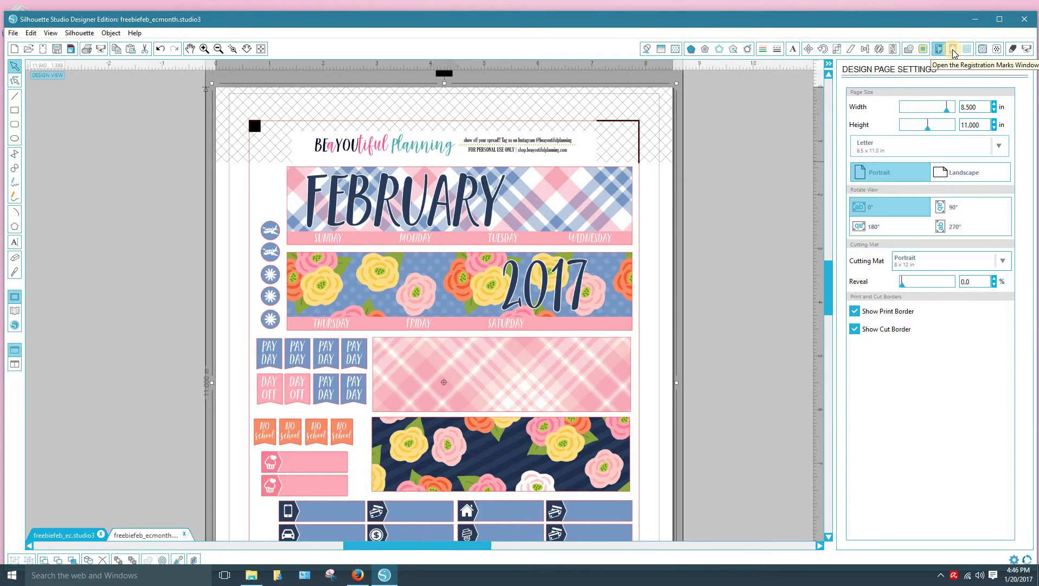
left_click(953, 49)
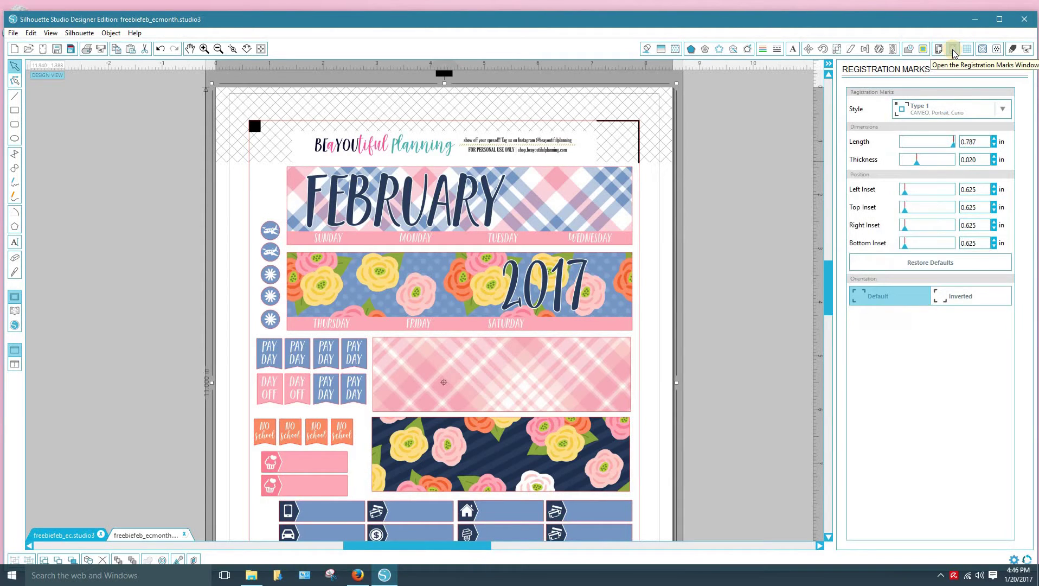
left_click(912, 107)
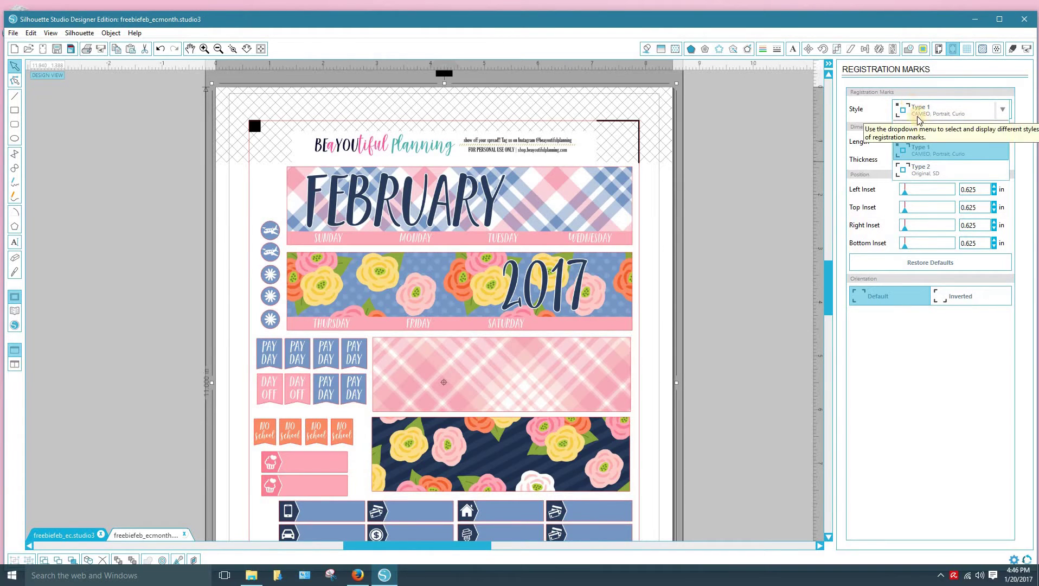
left_click(945, 155)
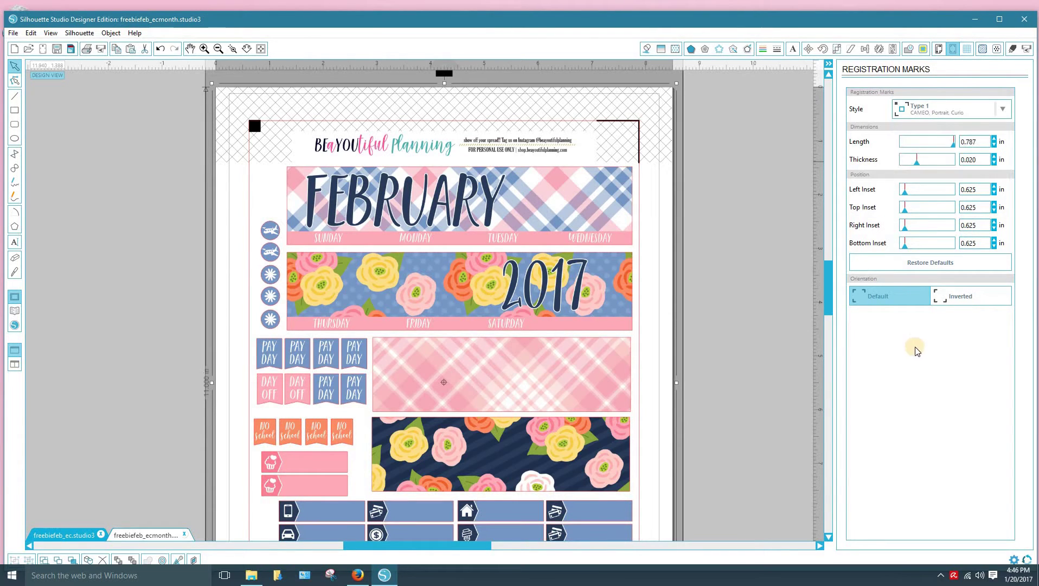
left_click(969, 113)
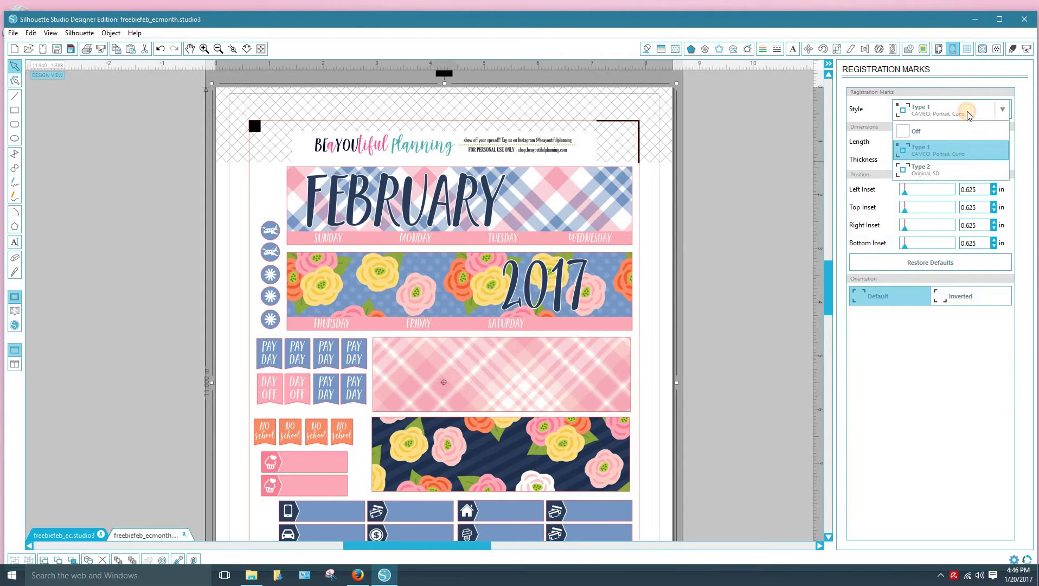
left_click(969, 112)
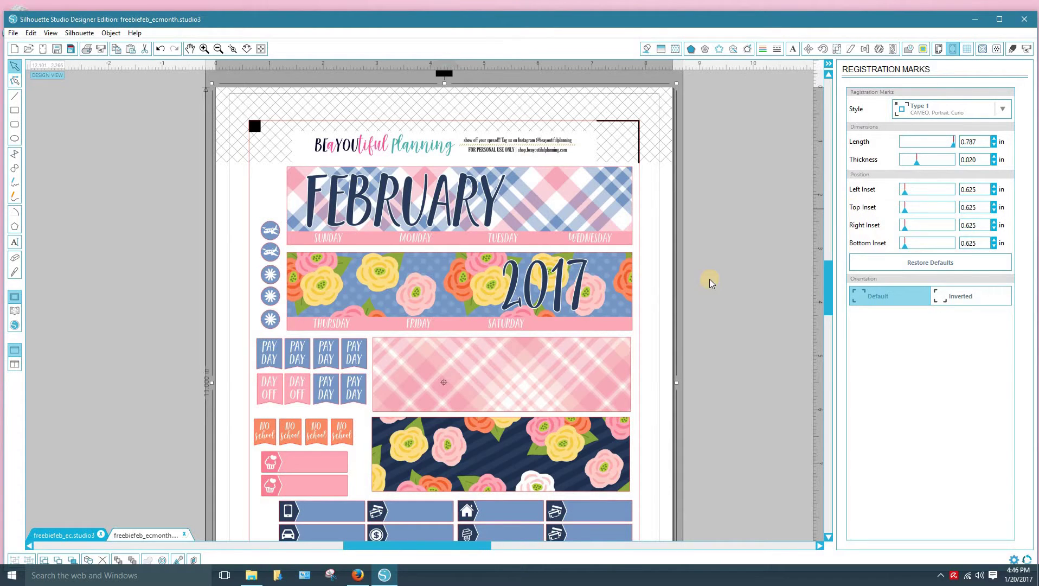
scroll(707, 282, "down", 1)
scroll(706, 282, "down", 5)
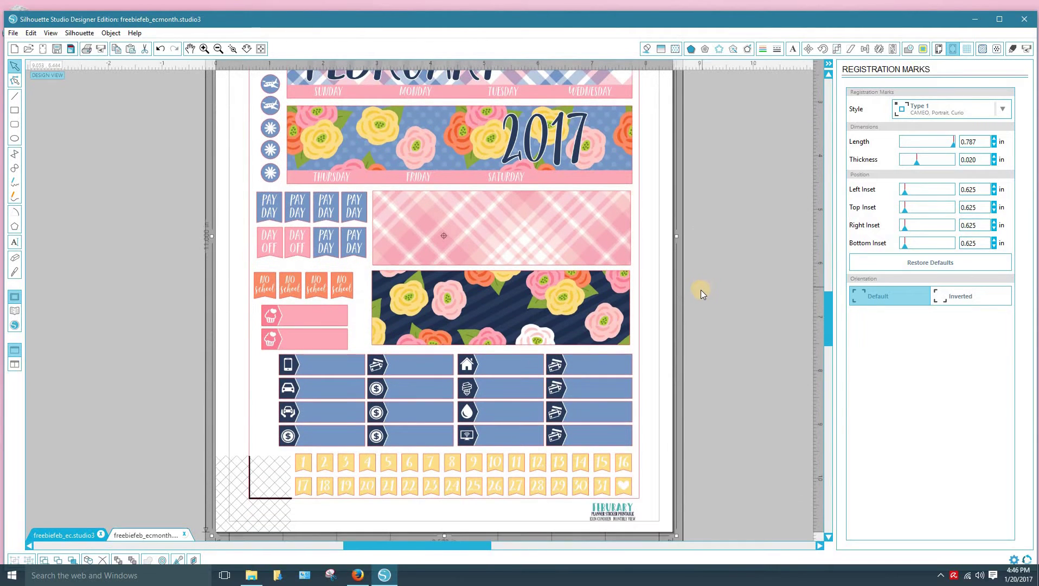
scroll(692, 313, "up", 5)
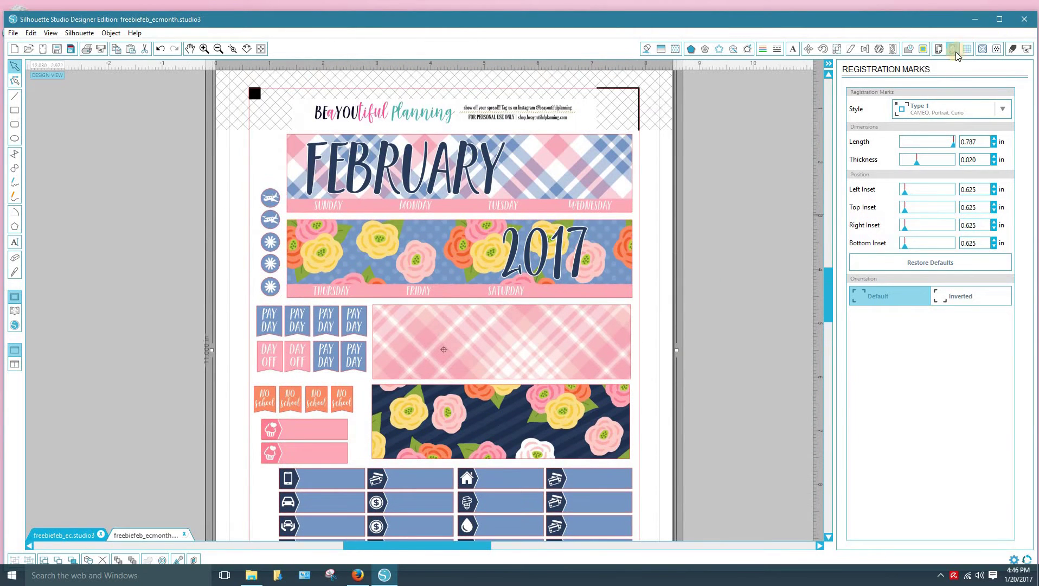
Check the cutting mat and page size options in the sheet's design page settings
left_click(938, 50)
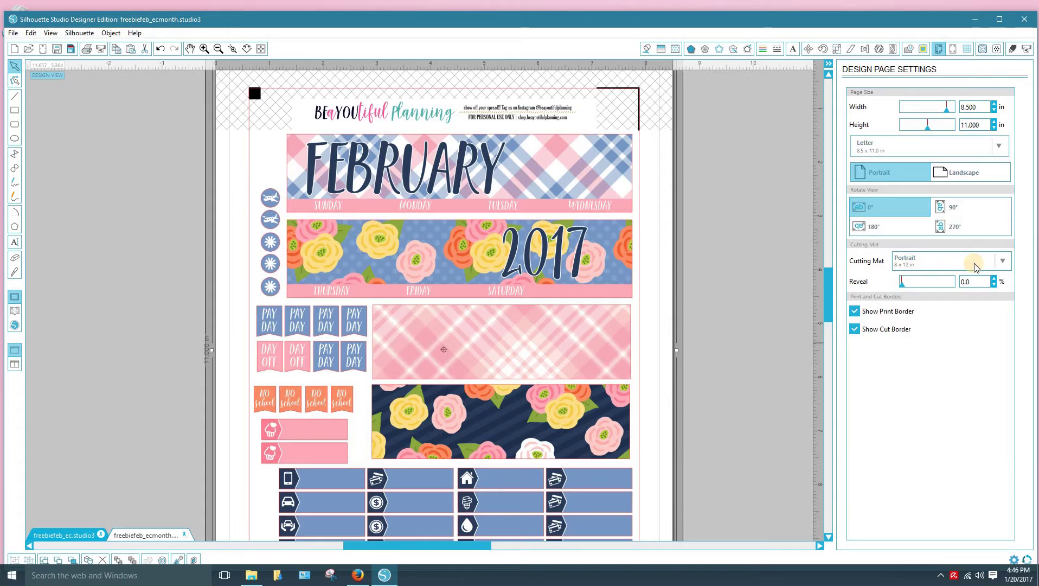
left_click(1007, 262)
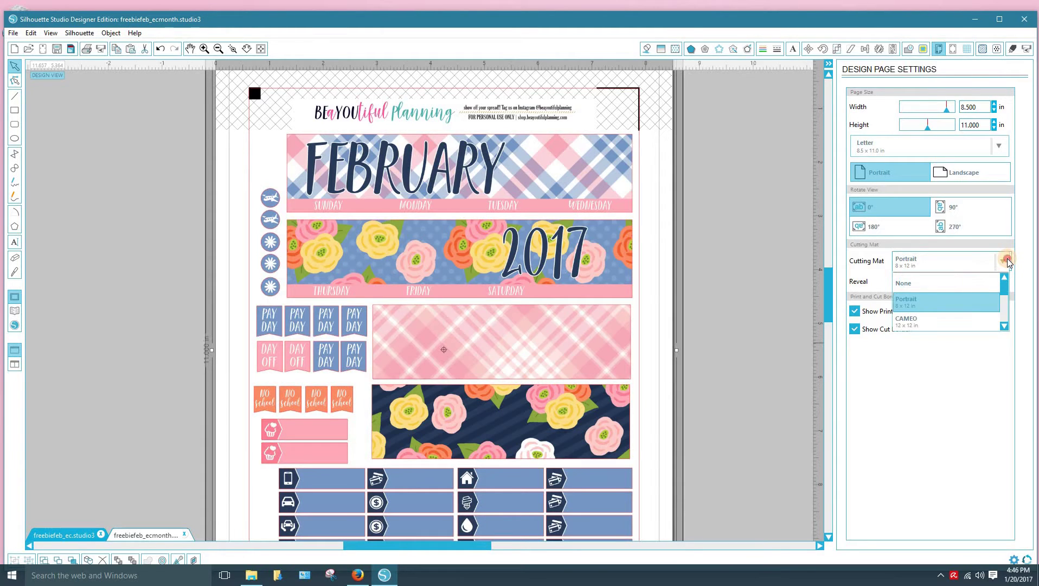
left_click(1006, 262)
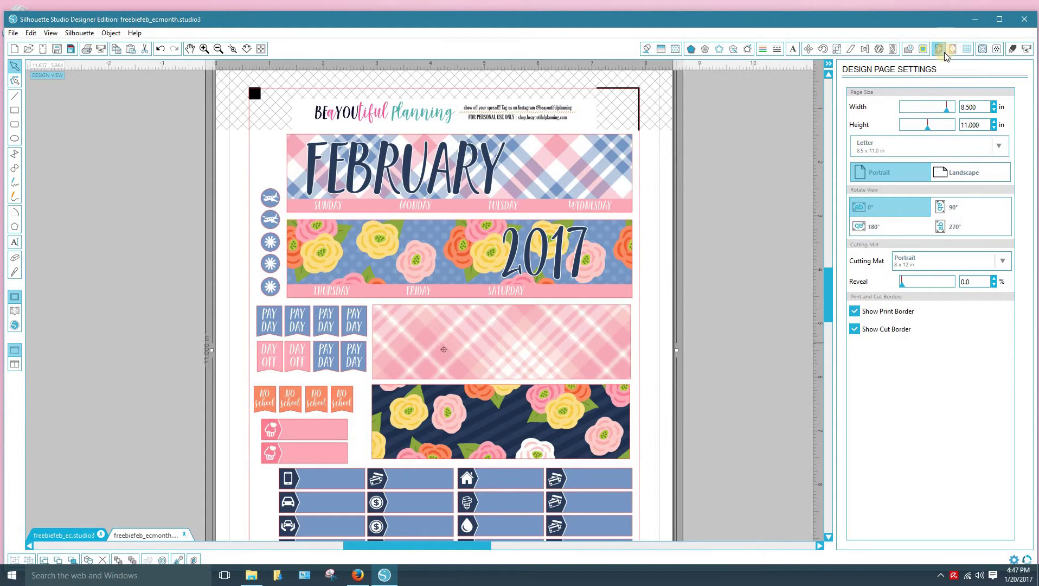
left_click(874, 143)
left_click(874, 143)
left_click(955, 146)
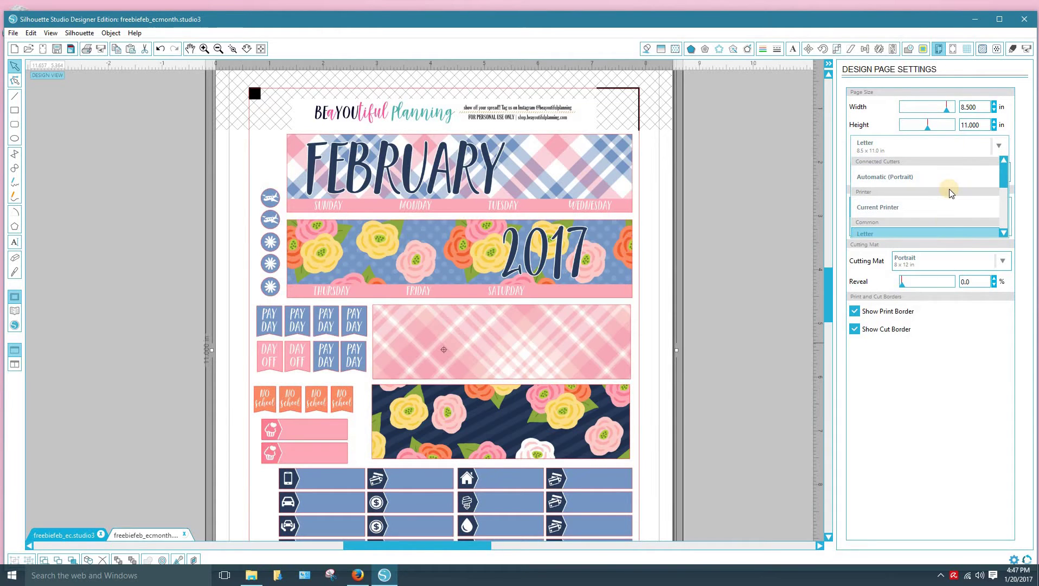
scroll(950, 193, "down", 2)
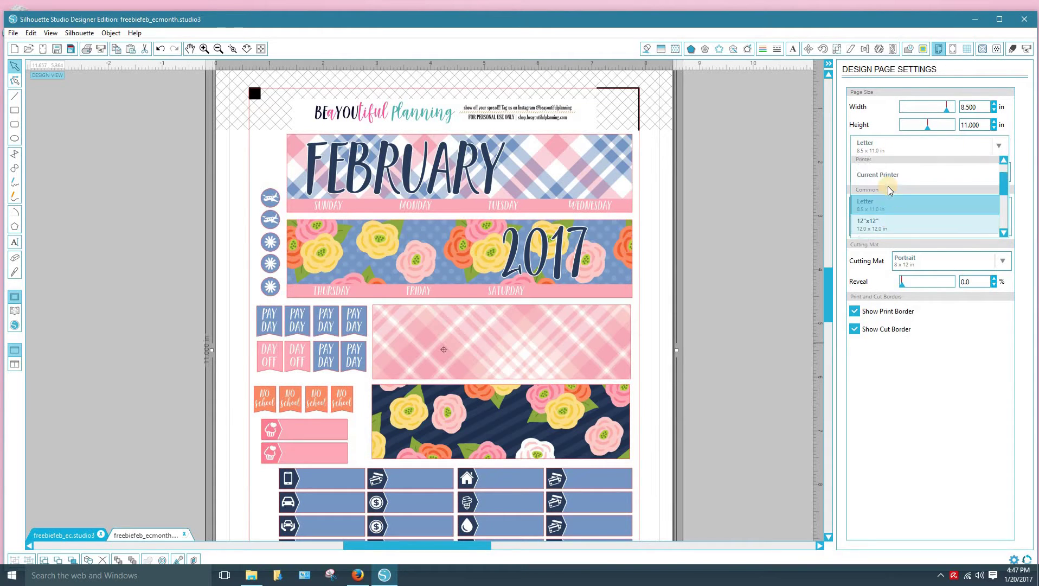
scroll(888, 190, "up", 1)
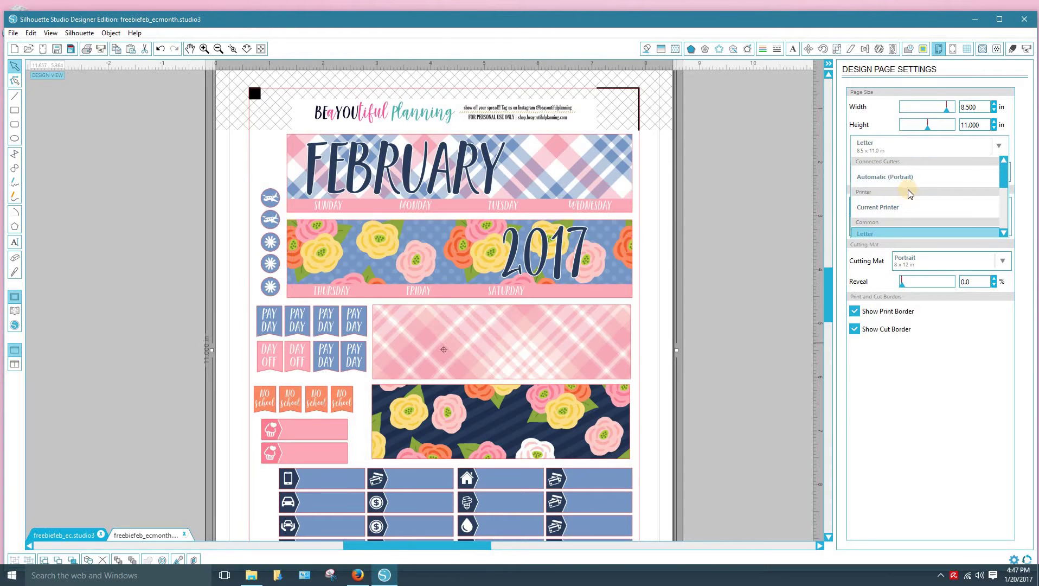
left_click(876, 149)
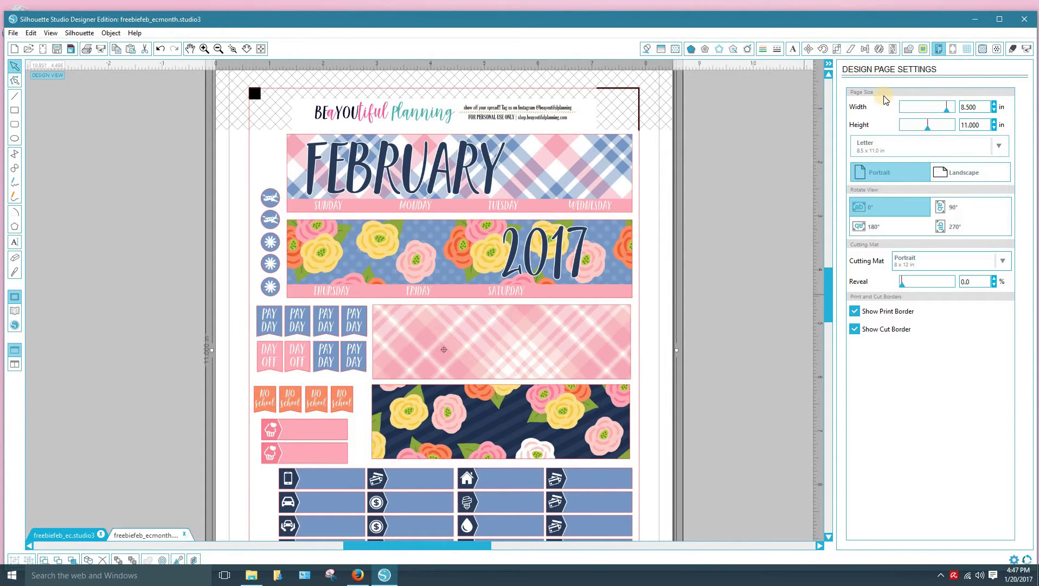
Choose White Sticker Paper as the material for the red cut lines, using the Advanced cut mode by line color
left_click(1012, 49)
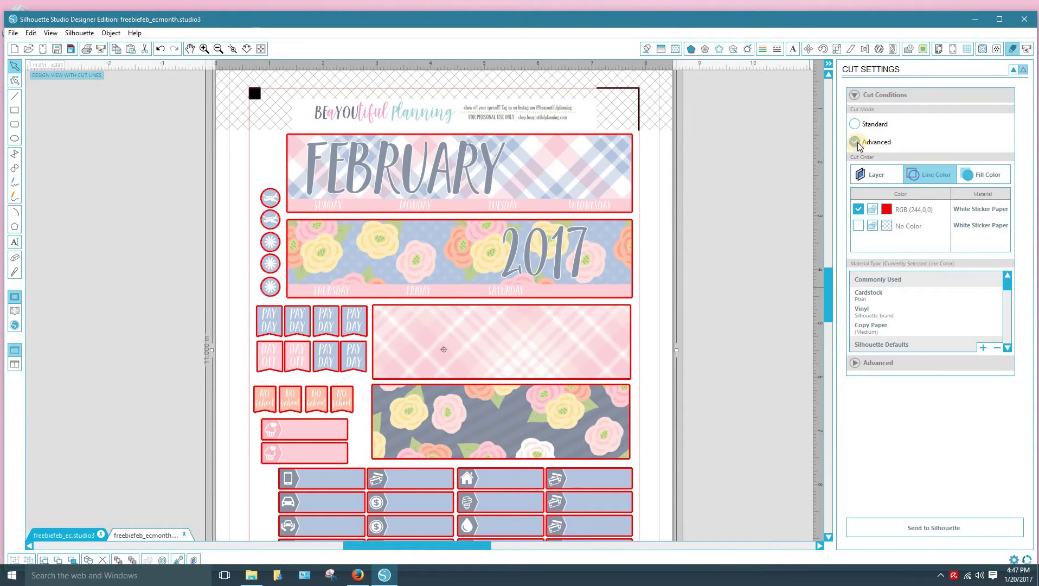
left_click(857, 143)
left_click(859, 210)
left_click(873, 209)
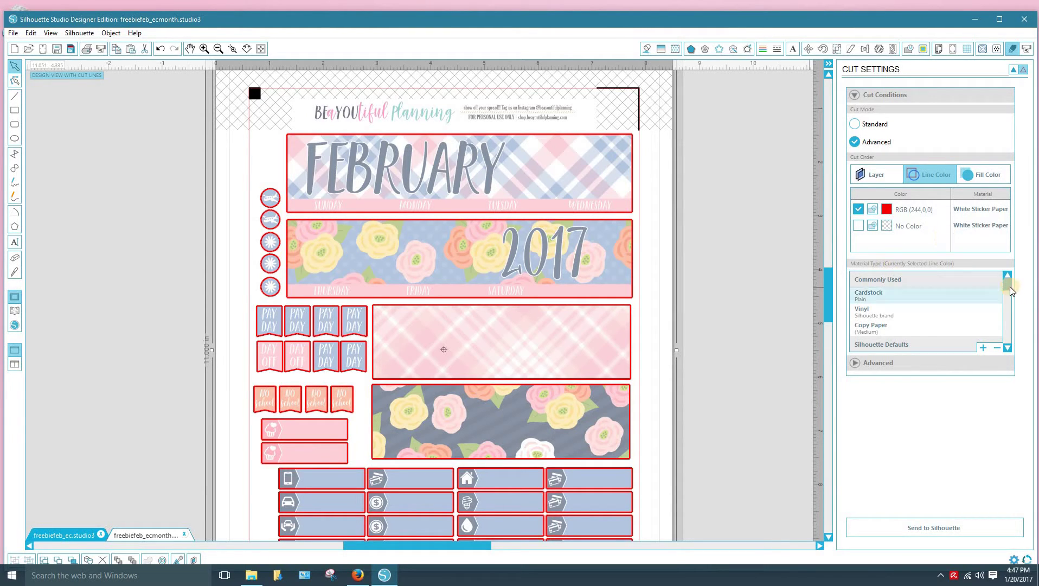
left_click_drag(1006, 292, 1006, 348)
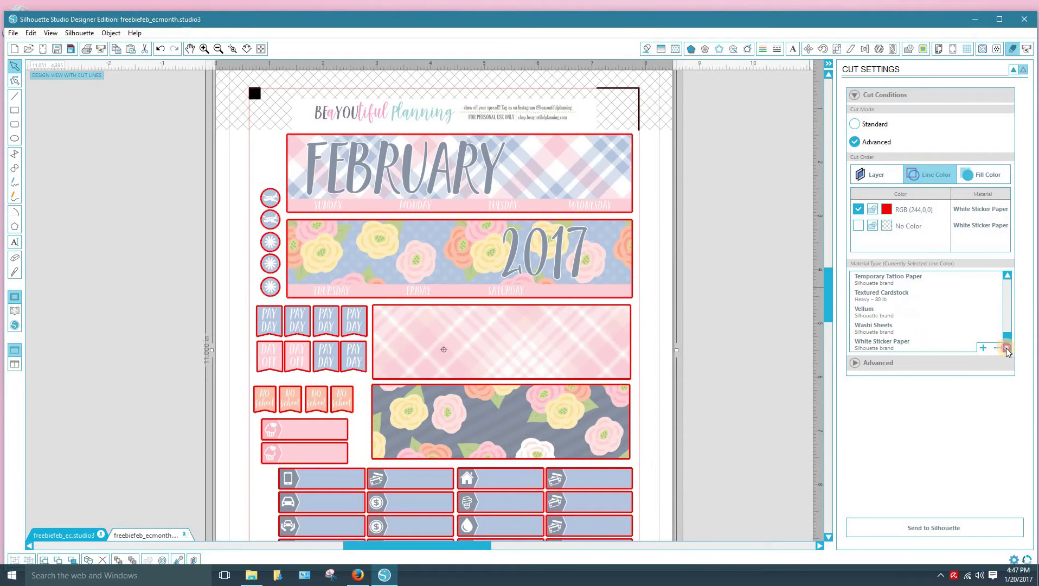
left_click(889, 345)
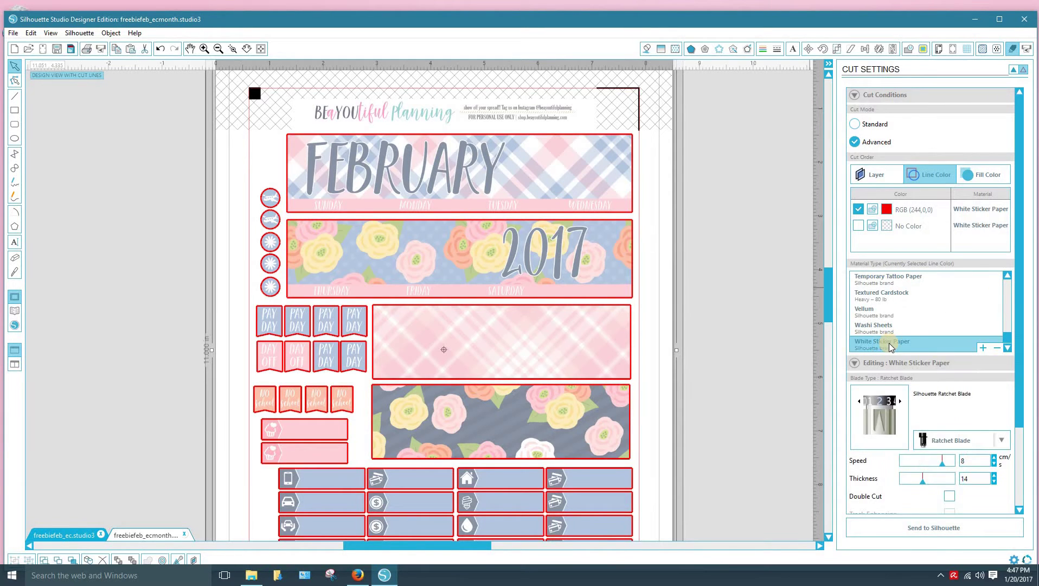
Set the cut speed for White Sticker Paper to 4 cm/s and check the remaining blade settings
scroll(977, 390, "down", 1)
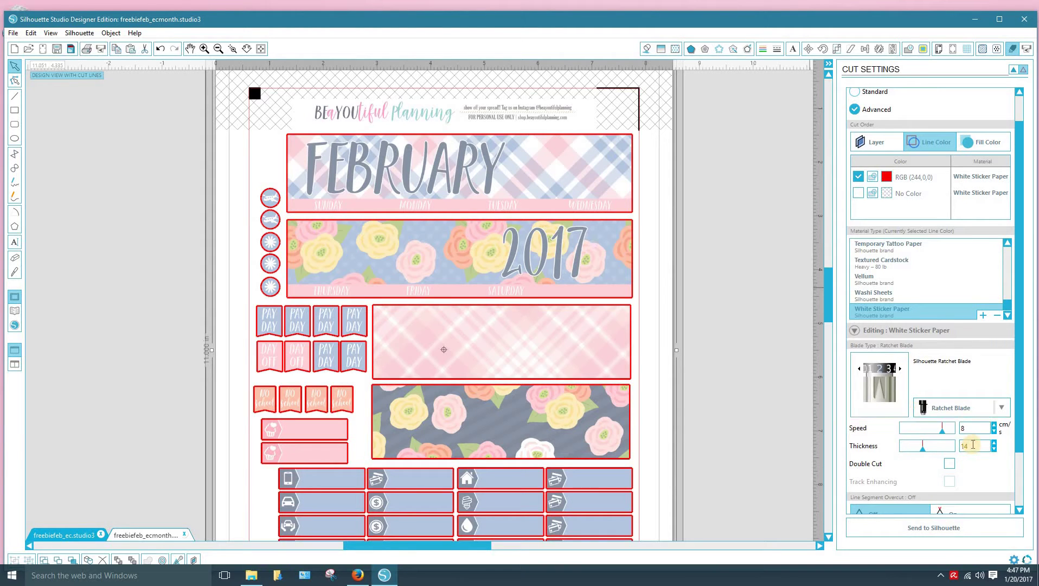
scroll(973, 444, "down", 1)
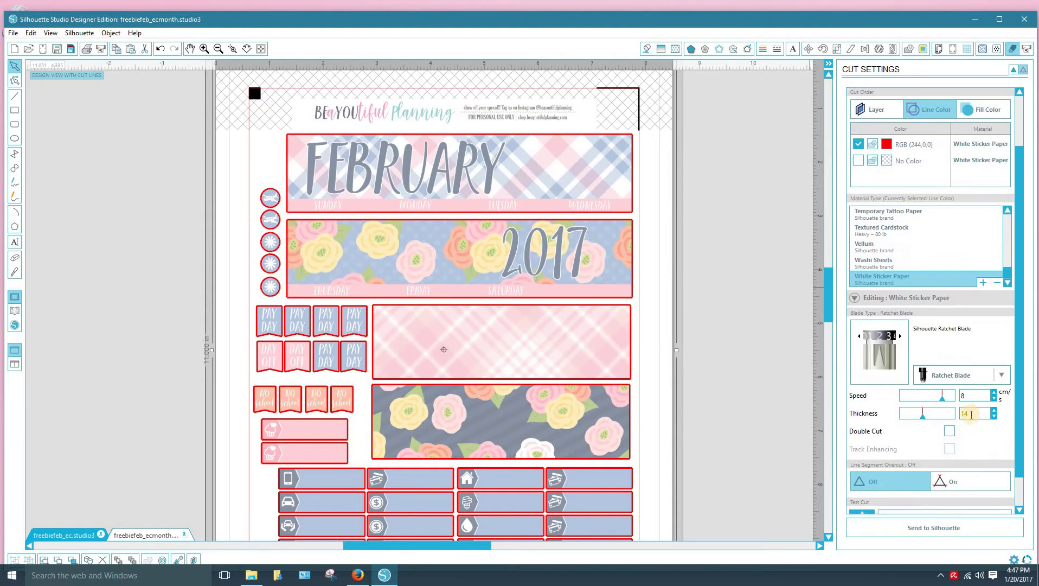
left_click(950, 396)
type("4")
left_click(960, 415)
scroll(949, 419, "down", 2)
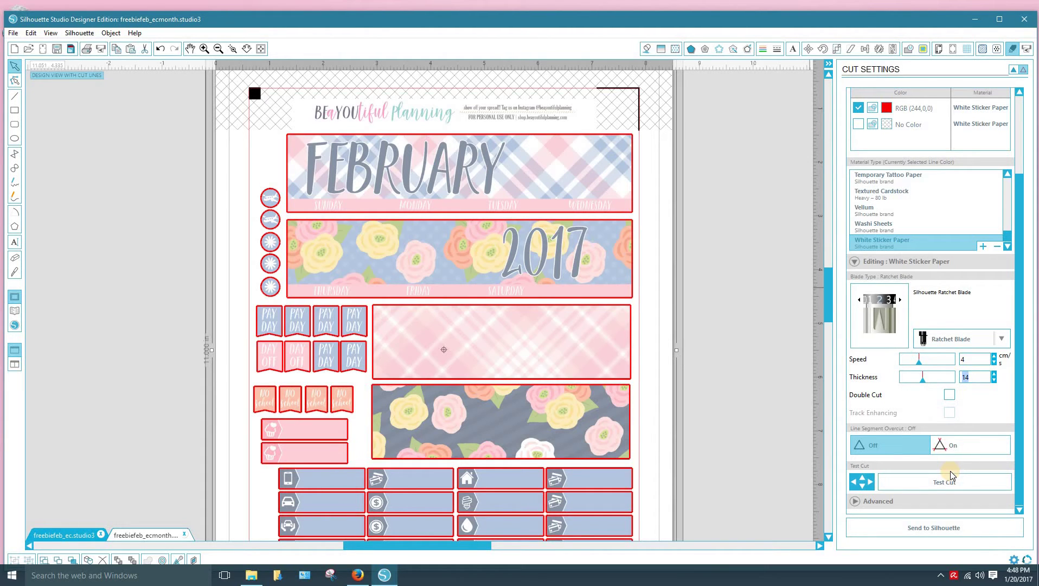
Set the cut thickness for White Sticker Paper to 8 and check the cut lines down the February sheet
type("8")
left_click(990, 407)
scroll(990, 421, "up", 3)
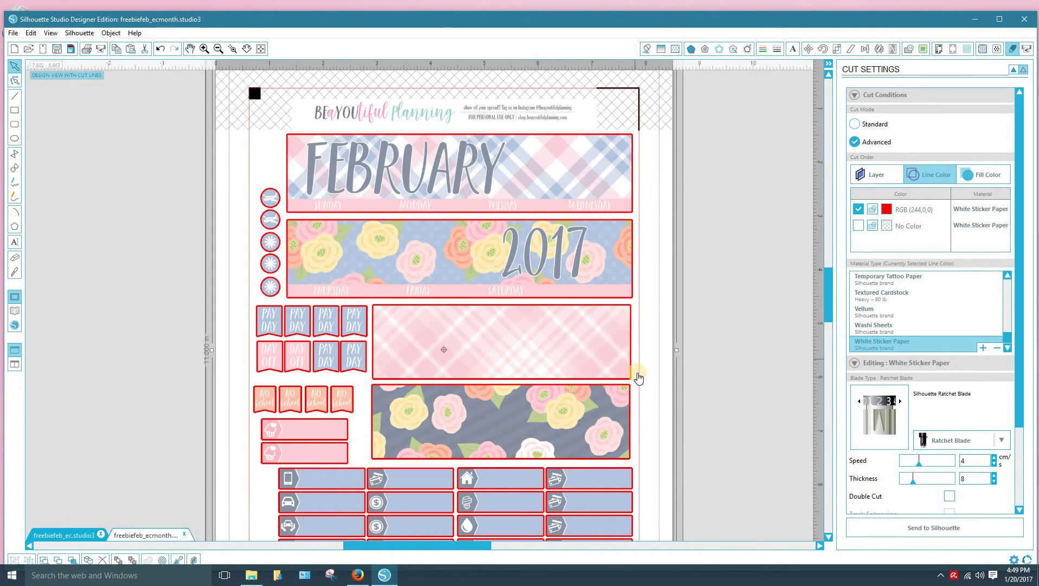
scroll(638, 378, "down", 3)
scroll(639, 378, "down", 1)
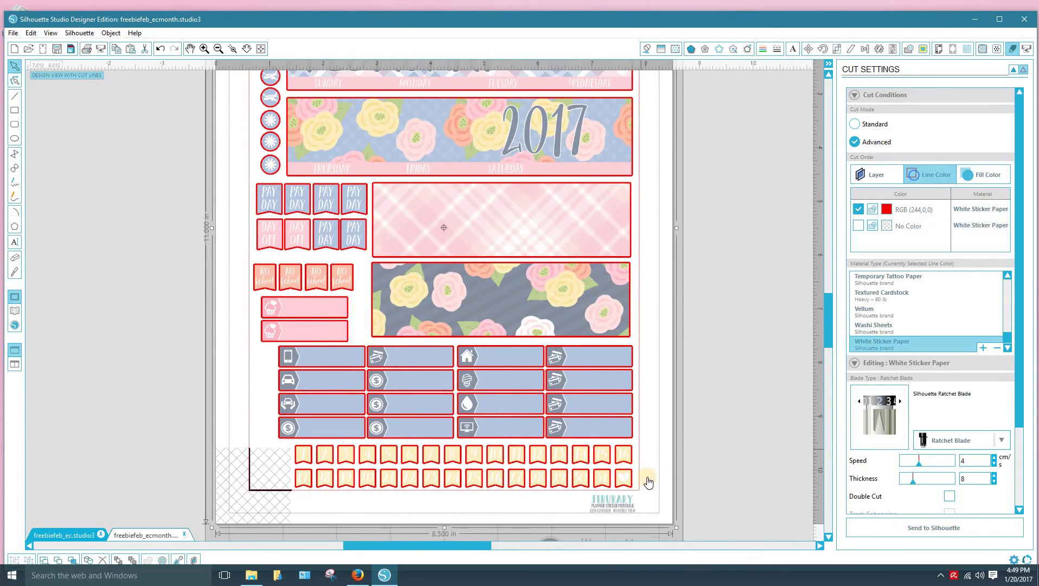
scroll(682, 457, "up", 3)
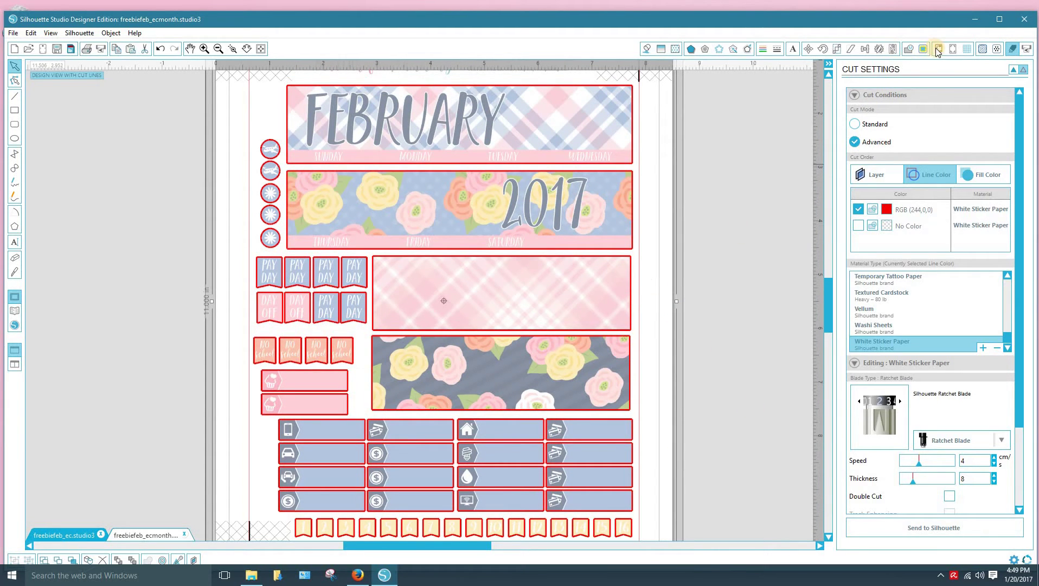
Check the connected Portrait cutter's calibration and distance adjustment options, and exit both without changing anything
left_click(1028, 53)
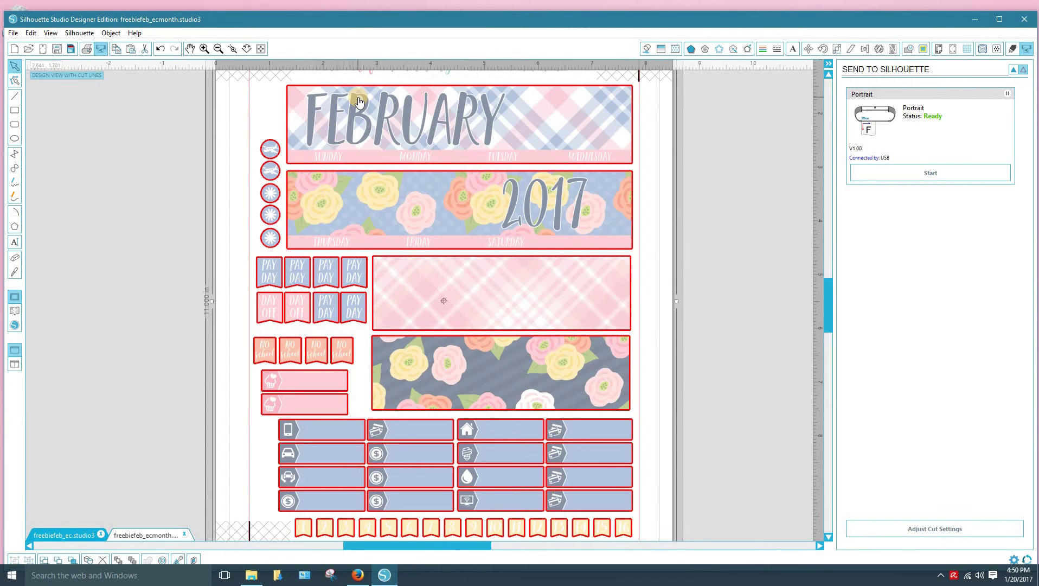
right_click(879, 115)
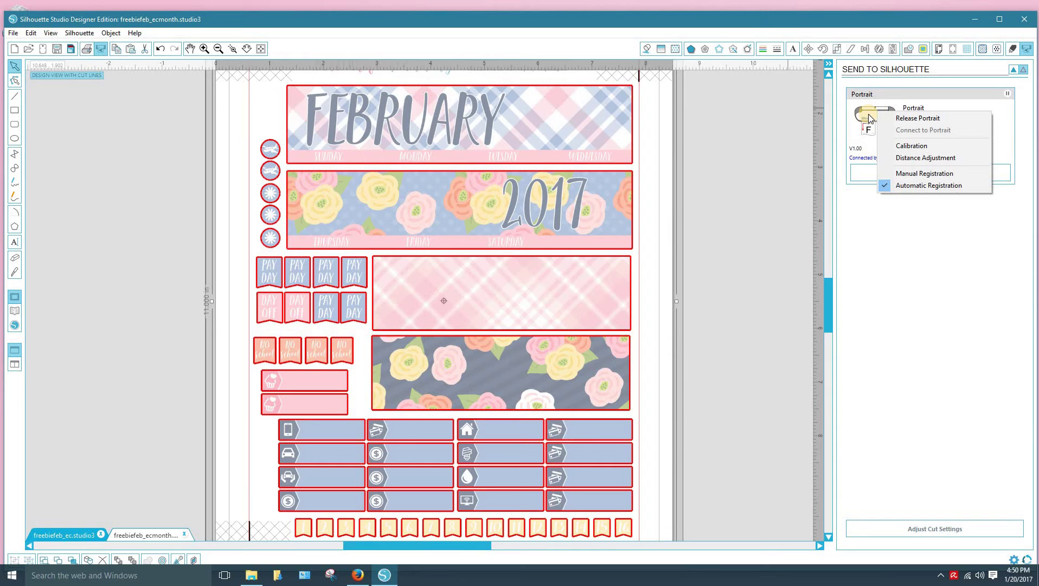
left_click(913, 146)
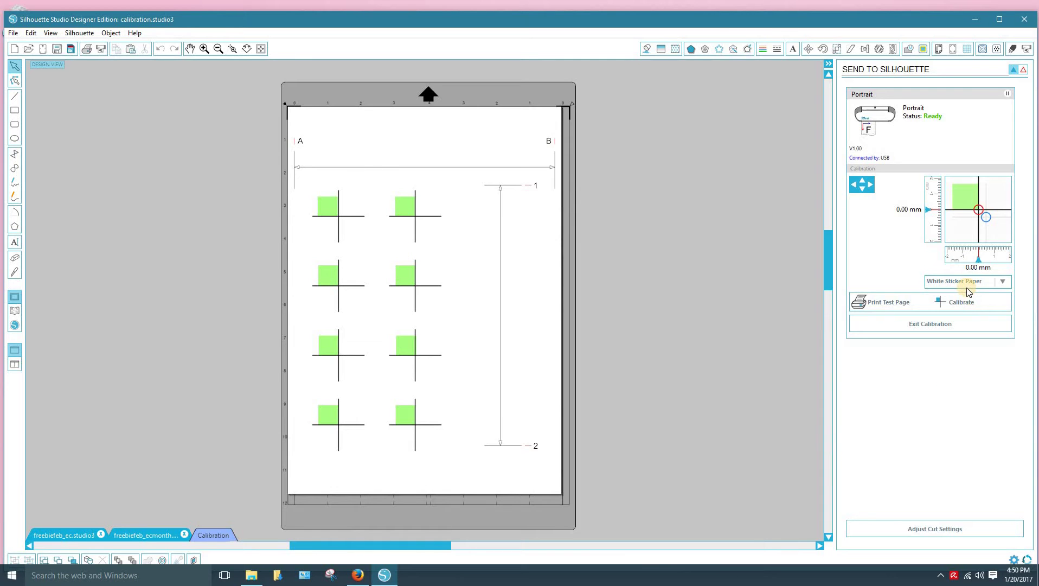
right_click(876, 118)
left_click(897, 158)
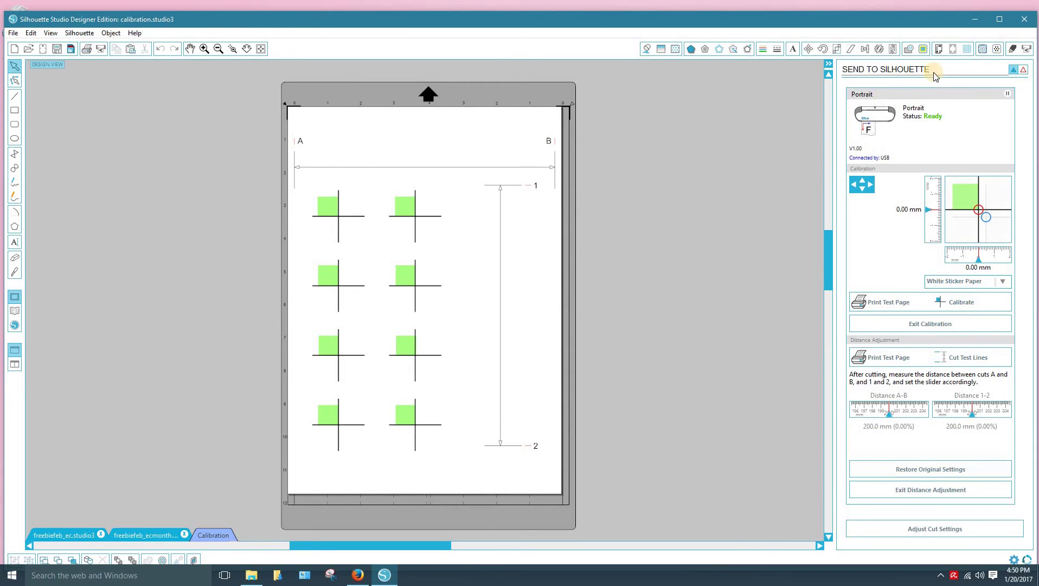
left_click(945, 327)
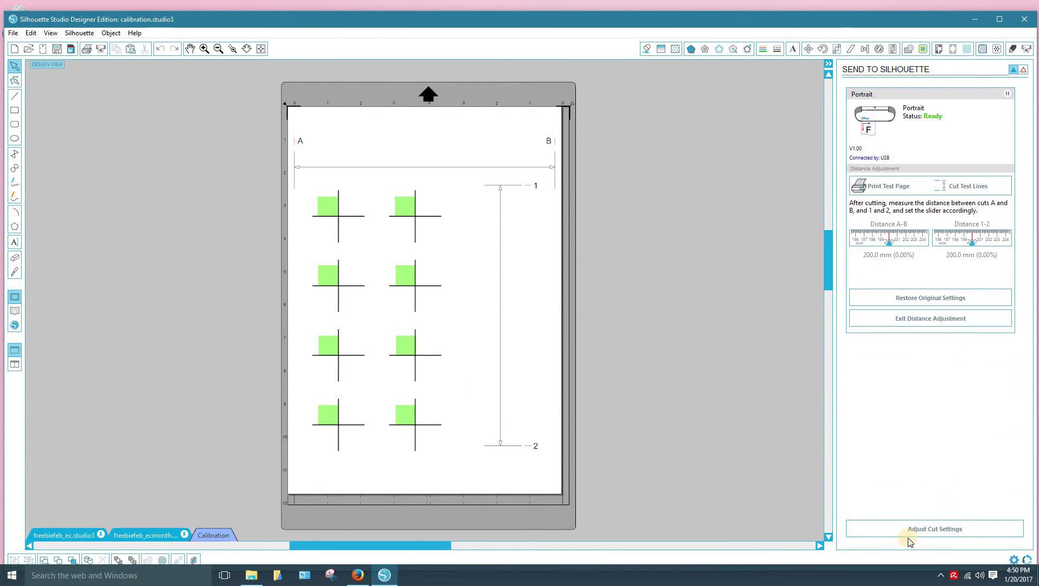
left_click(946, 319)
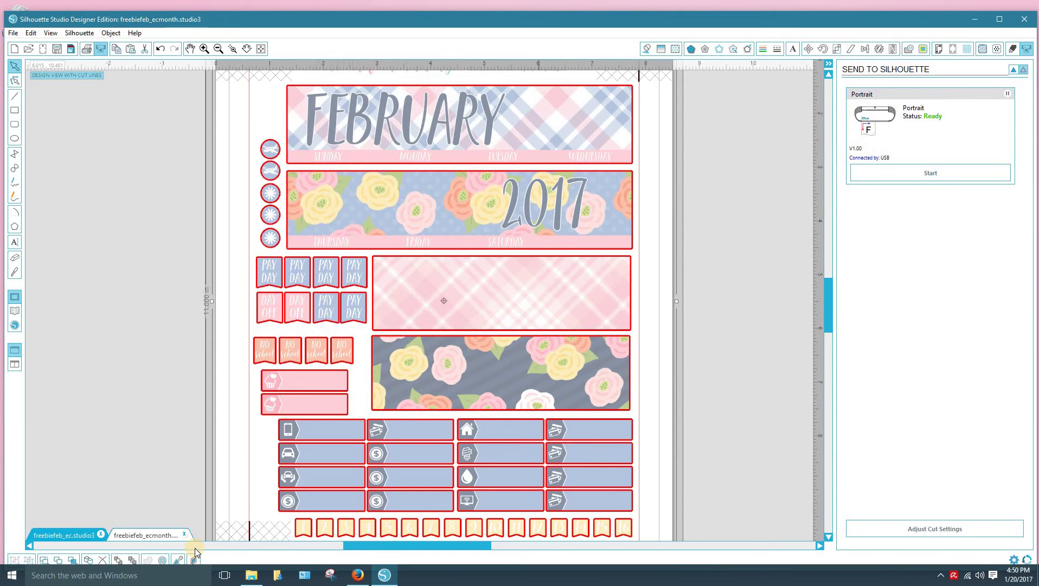
Close freebiefeb_ec.studio3 and freebiefeb_ecmonth.studio3 without saving the changes
left_click(76, 534)
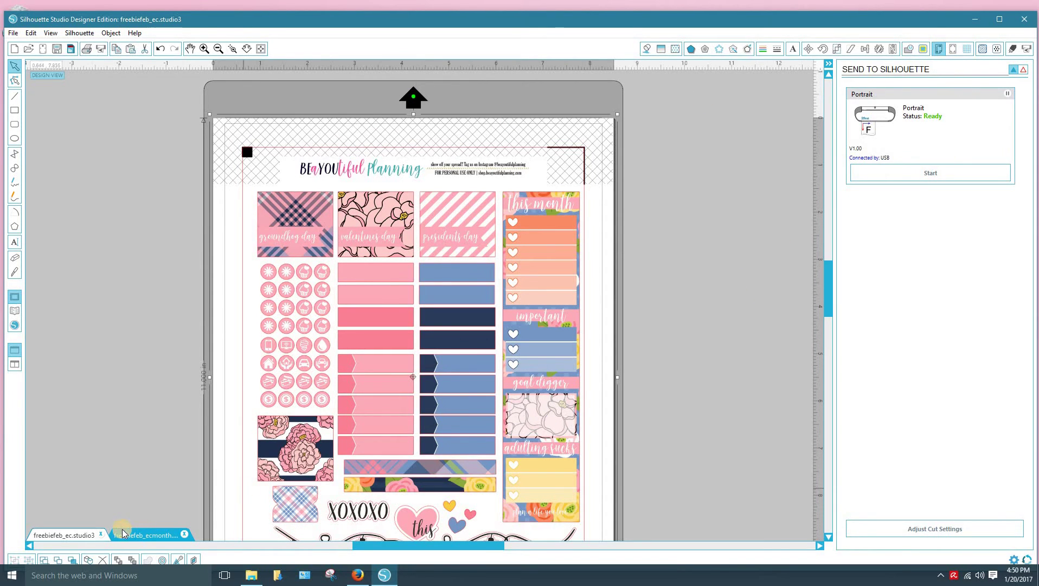
left_click(100, 535)
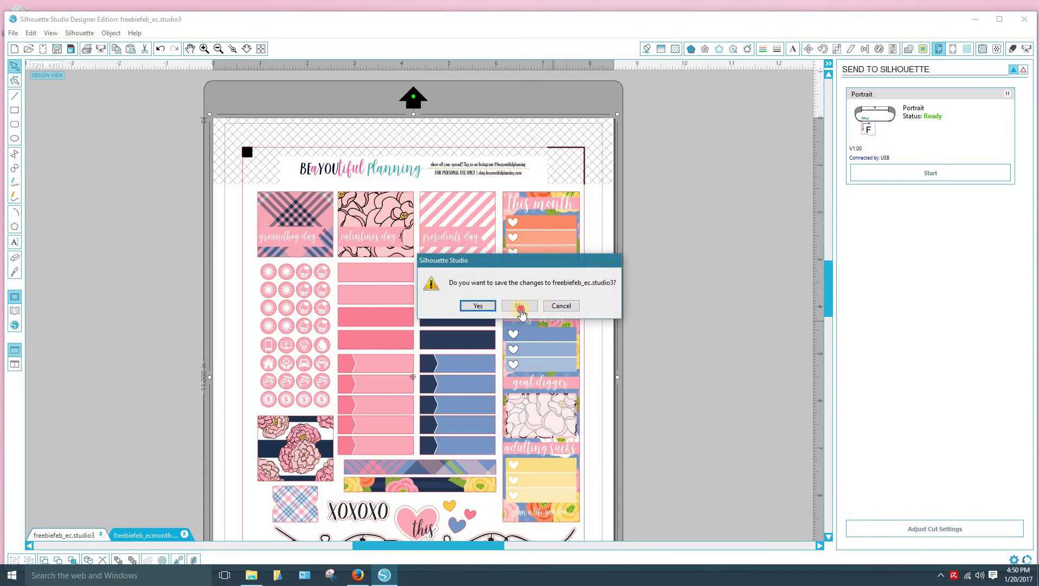
left_click(521, 307)
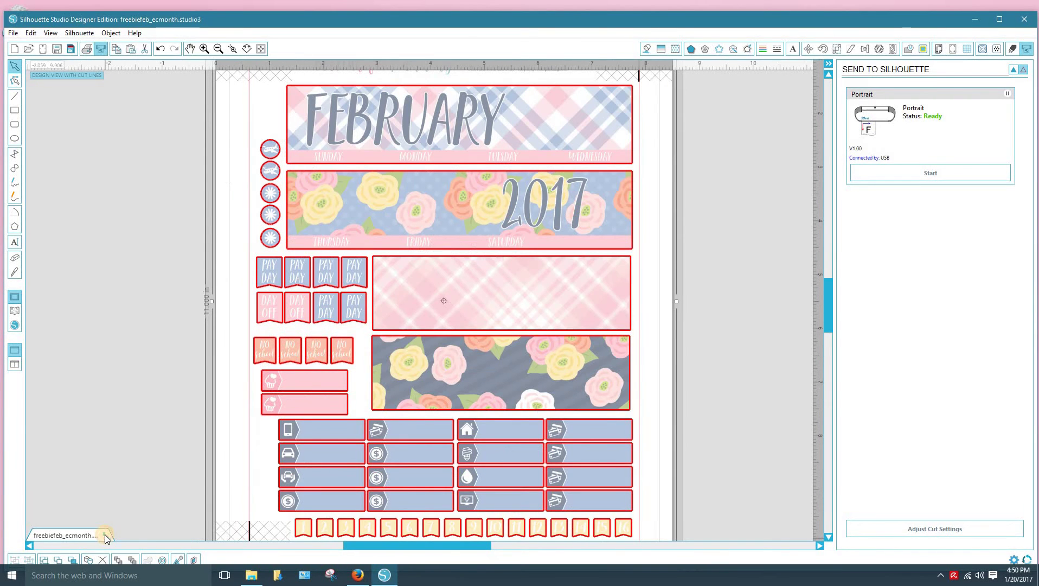
left_click(104, 534)
left_click(523, 307)
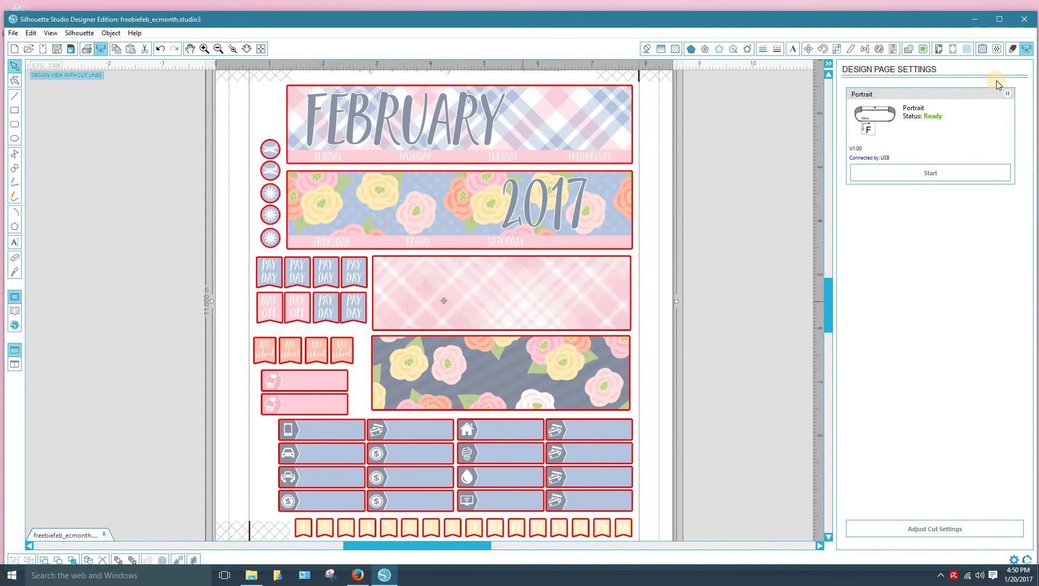
Switch to Firefox and open the download page for the purchased Glam Life Weekly Kit on Etsy
left_click(969, 22)
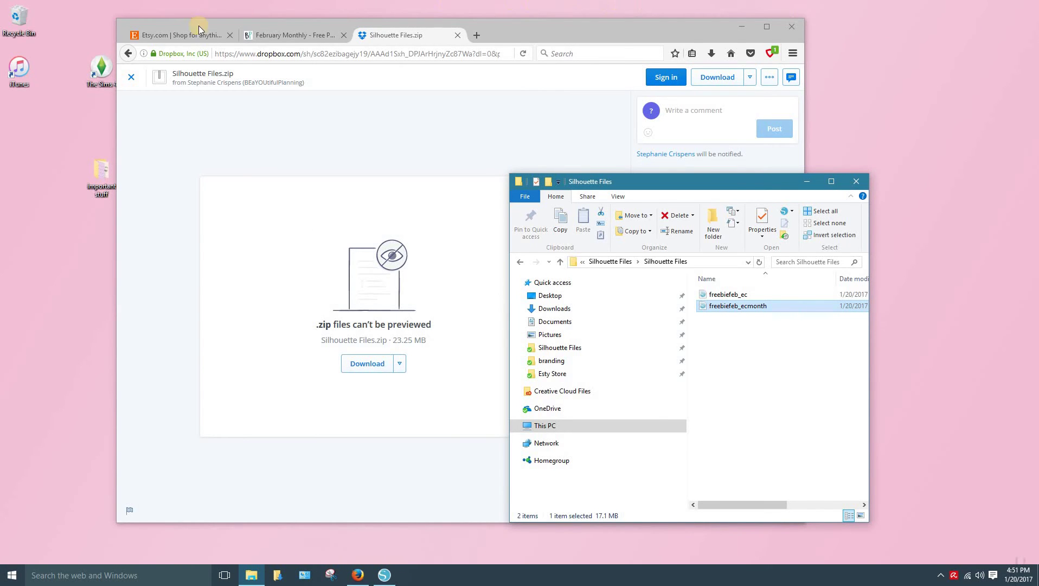
left_click(184, 31)
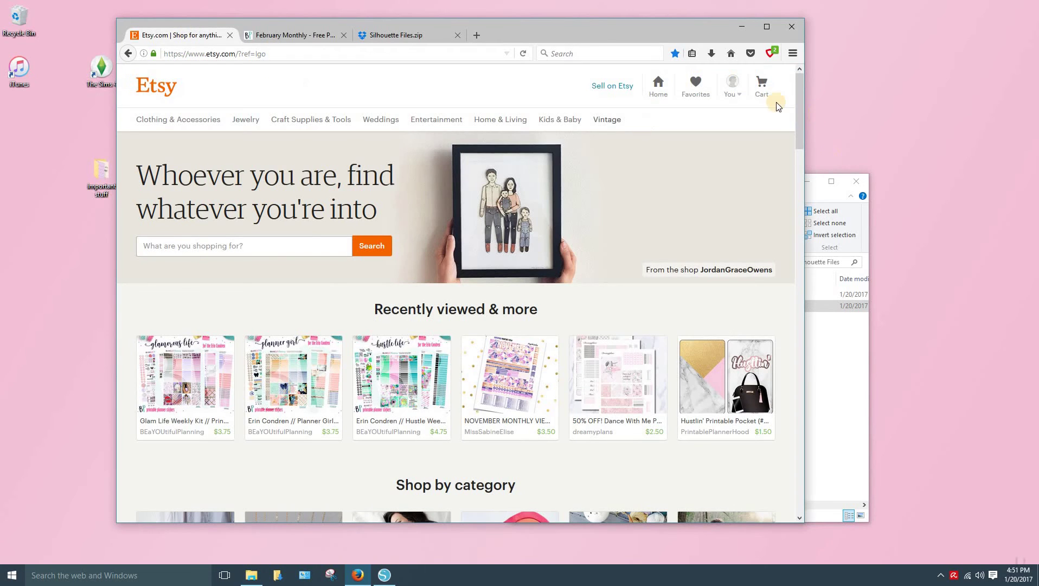
left_click(732, 86)
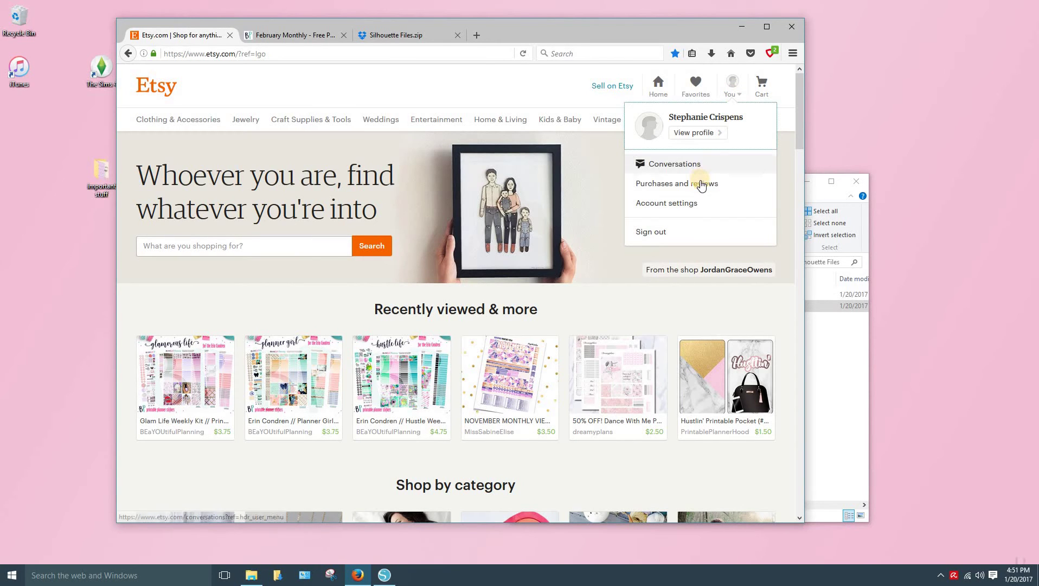
left_click(702, 185)
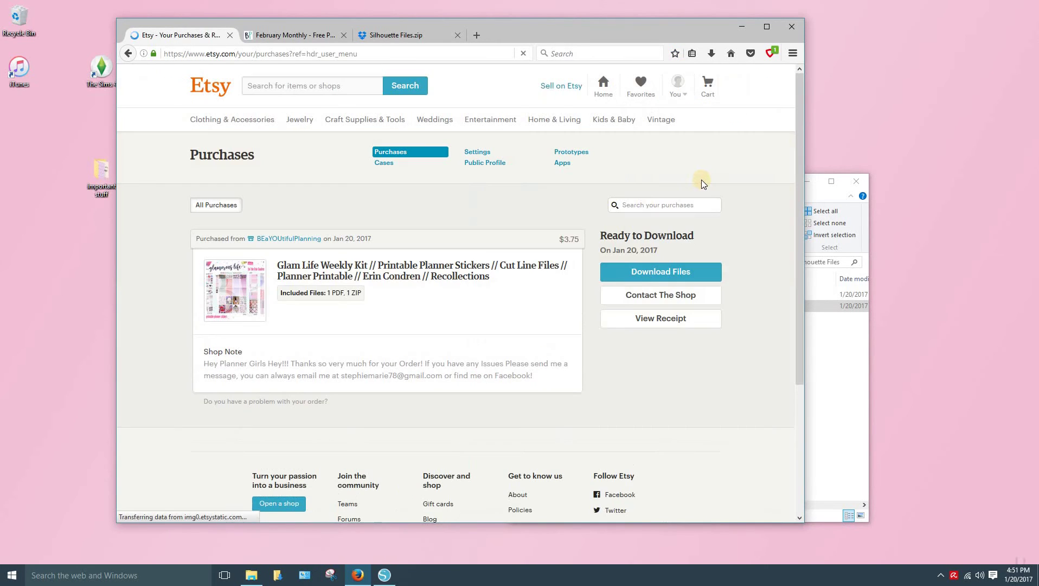
left_click(661, 272)
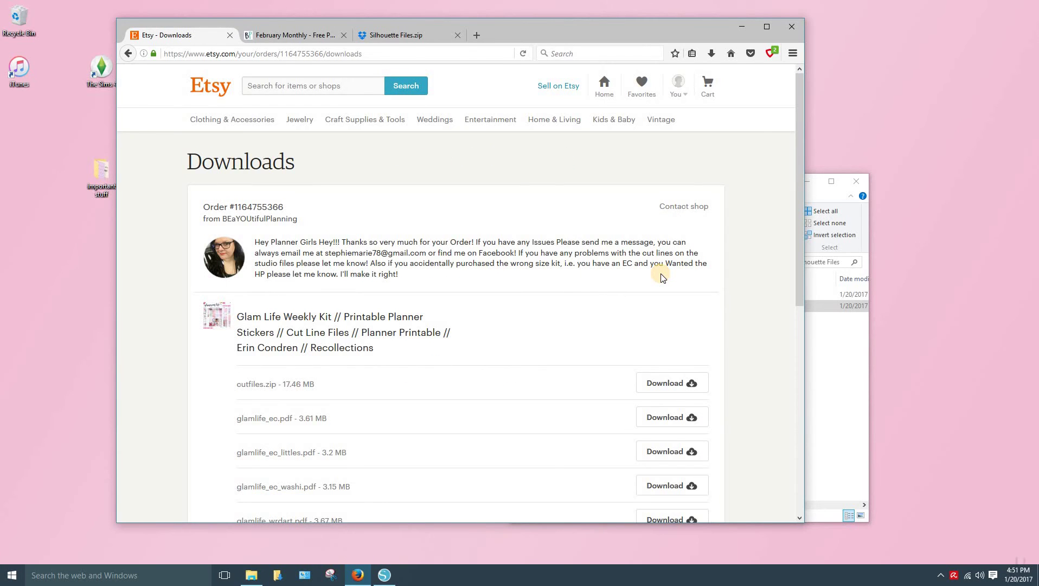
Download cutfiles.zip from the Glam Life order, choosing to save files of this type automatically from now on
scroll(661, 277, "down", 4)
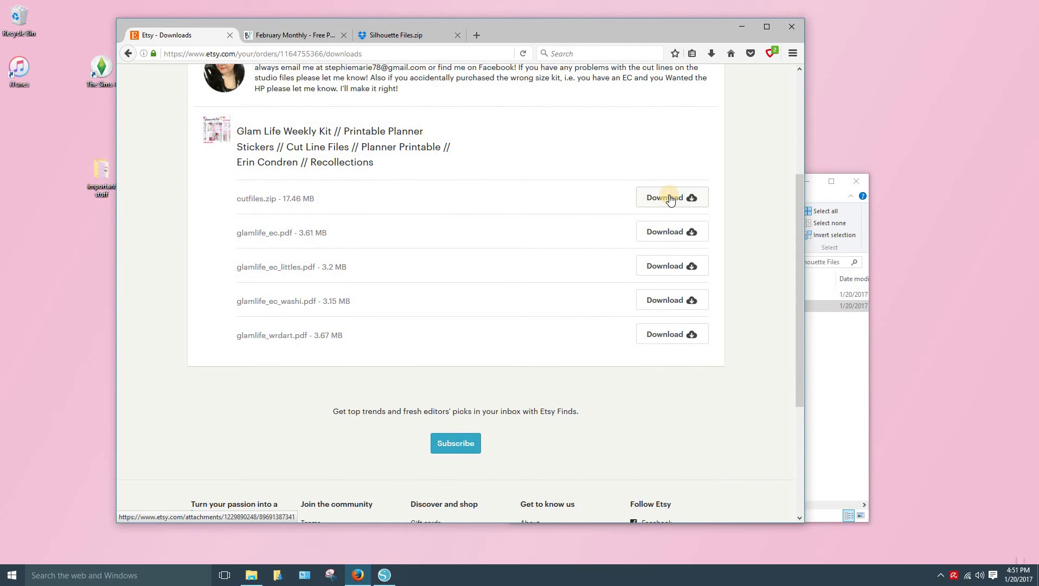
left_click(671, 199)
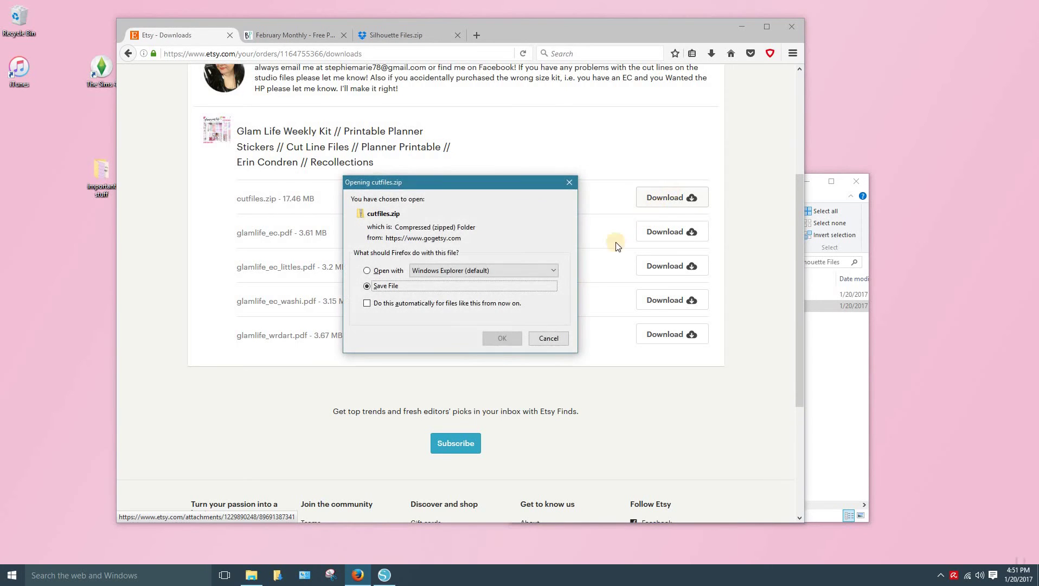
left_click(460, 302)
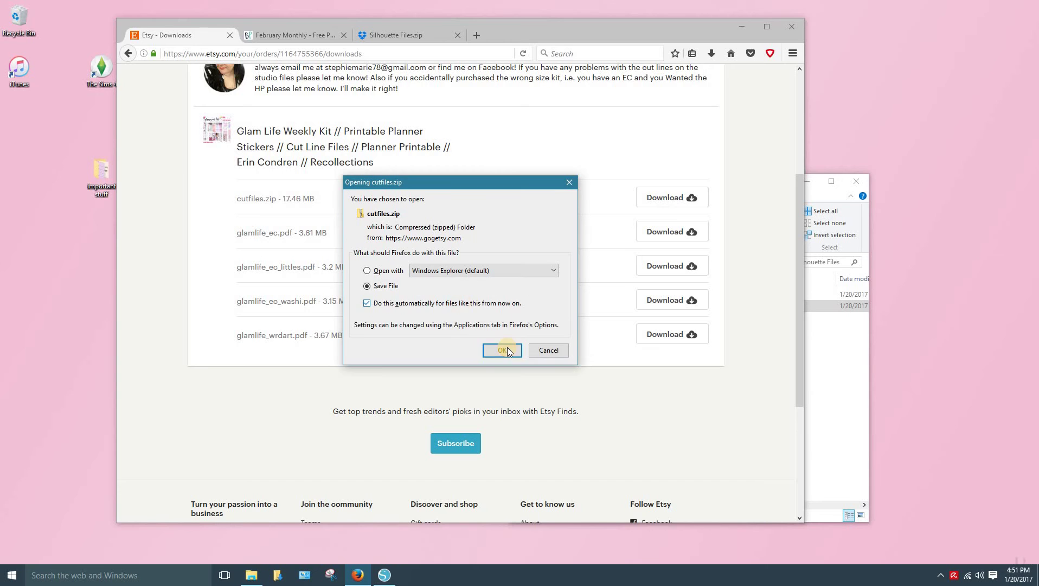
left_click(506, 348)
left_click(696, 342)
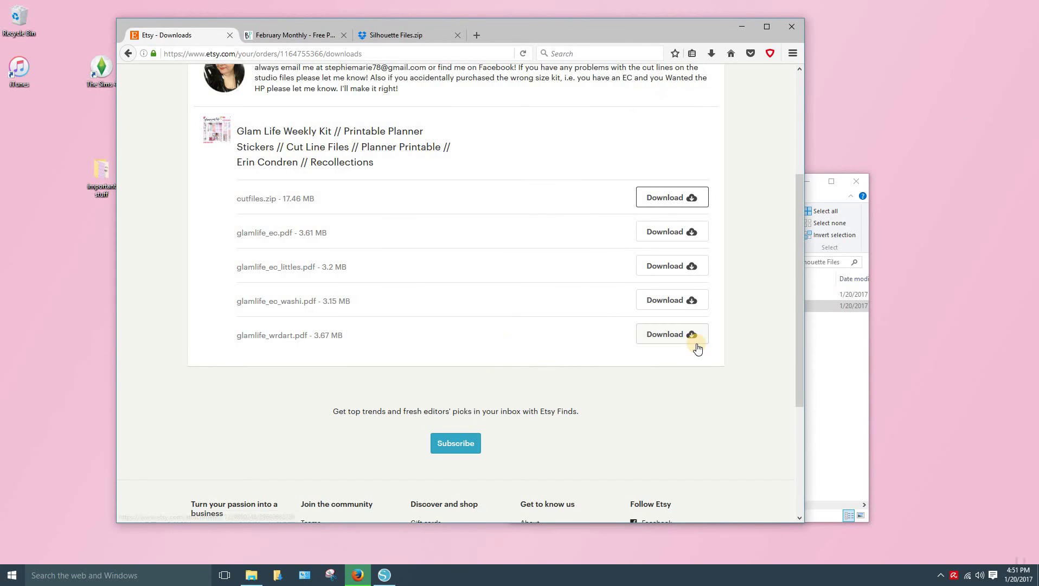
scroll(716, 217, "up", 4)
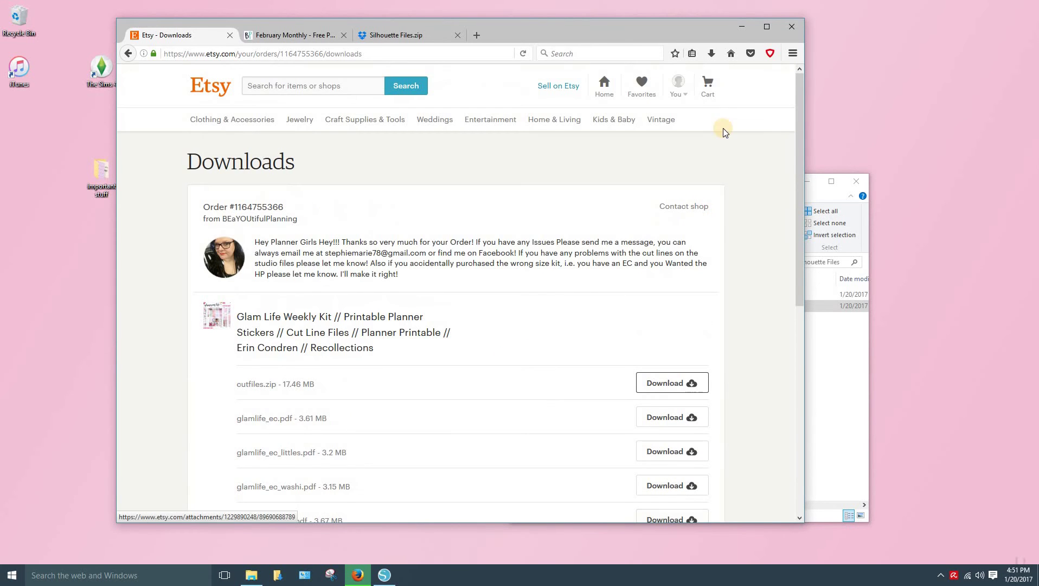
Check the progress of the cutfiles.zip download and save glamlife_ec.pdf from the same order
left_click(709, 57)
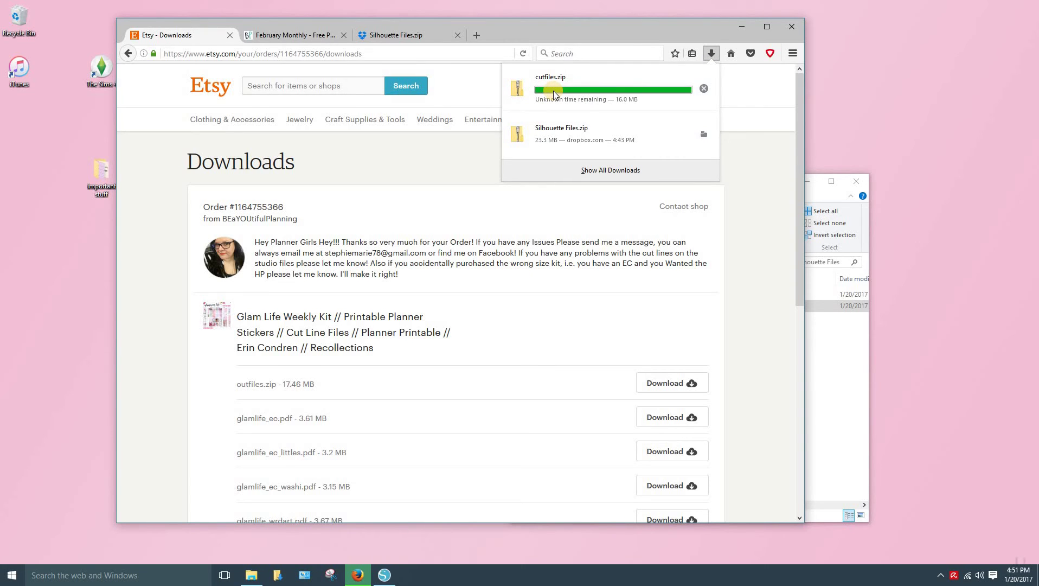
left_click(661, 419)
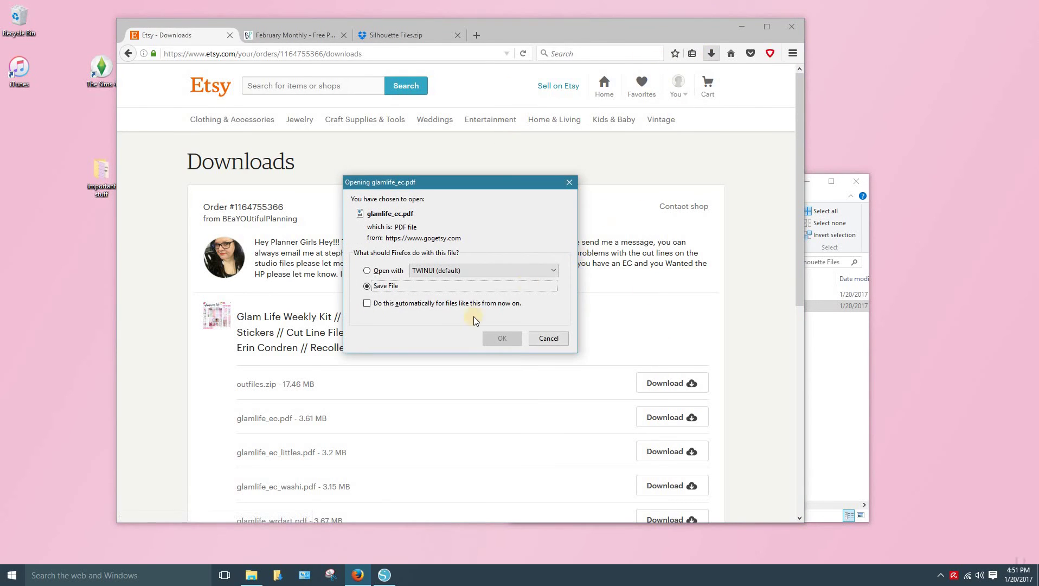
left_click(503, 338)
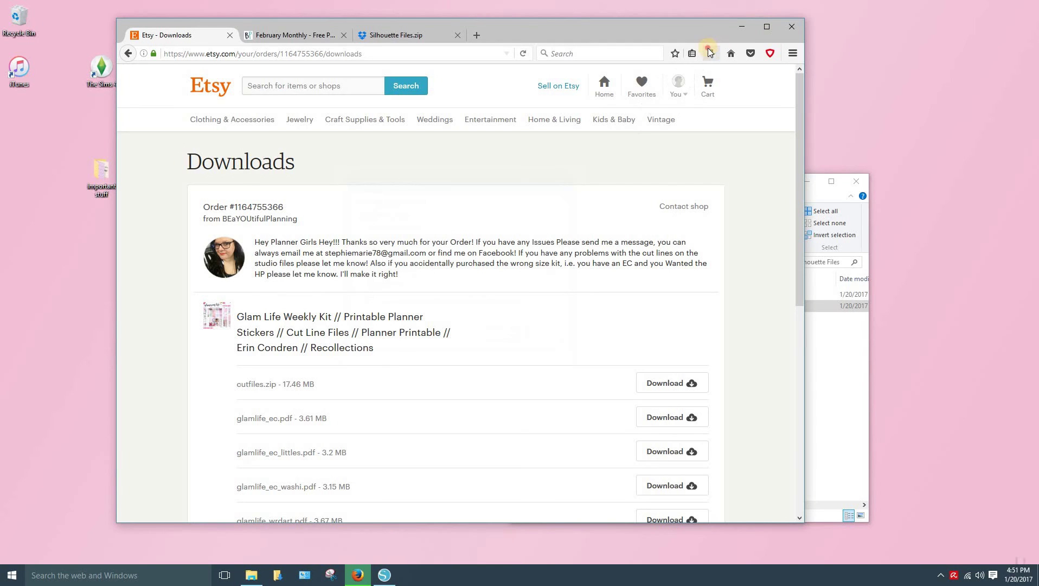
Open the downloaded cutfiles.zip and extract all its contents to the cutfiles folder in Downloads
left_click(709, 52)
left_click(593, 134)
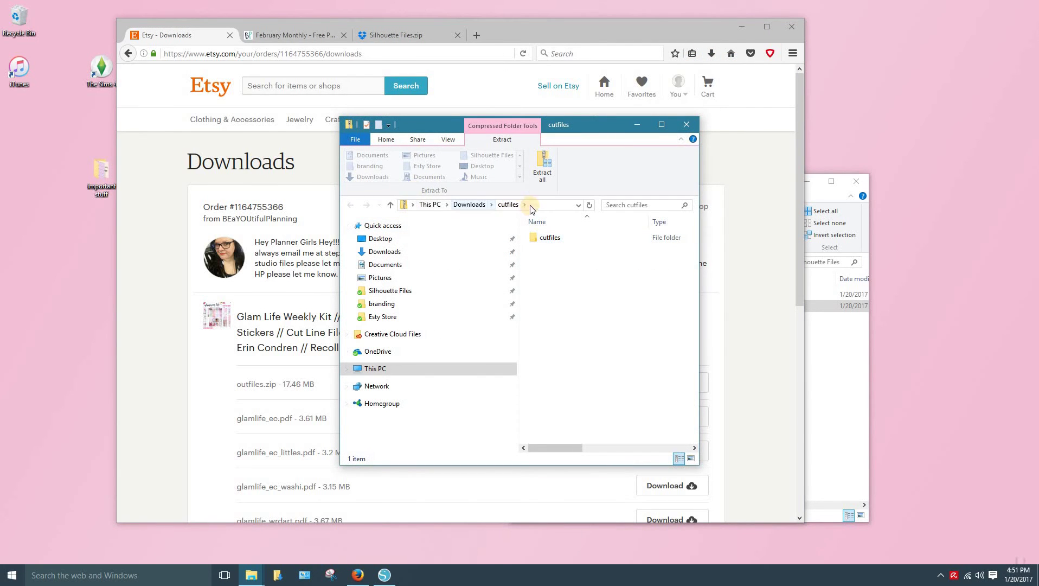
left_click(543, 165)
left_click(631, 402)
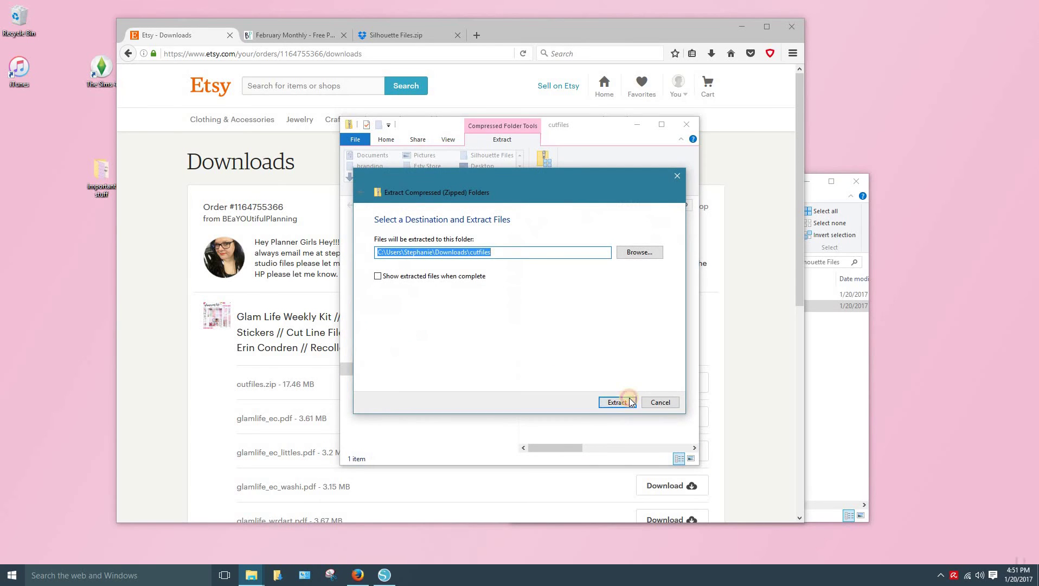
Open glamlife_ec.studio3 in Silhouette Studio from the extracted cutfiles folder in Downloads
left_click(470, 205)
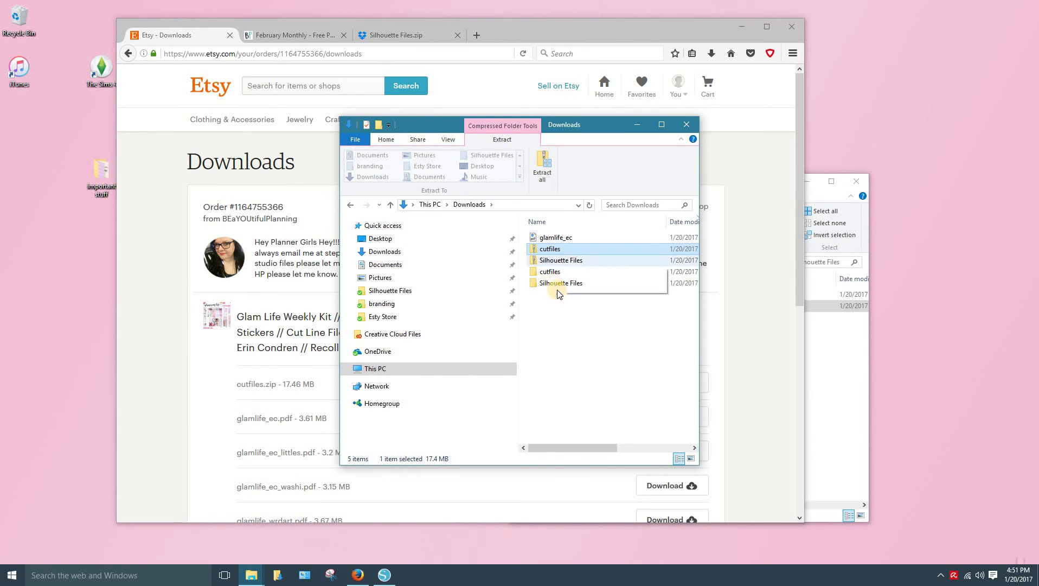
left_click(554, 277)
double_click(555, 276)
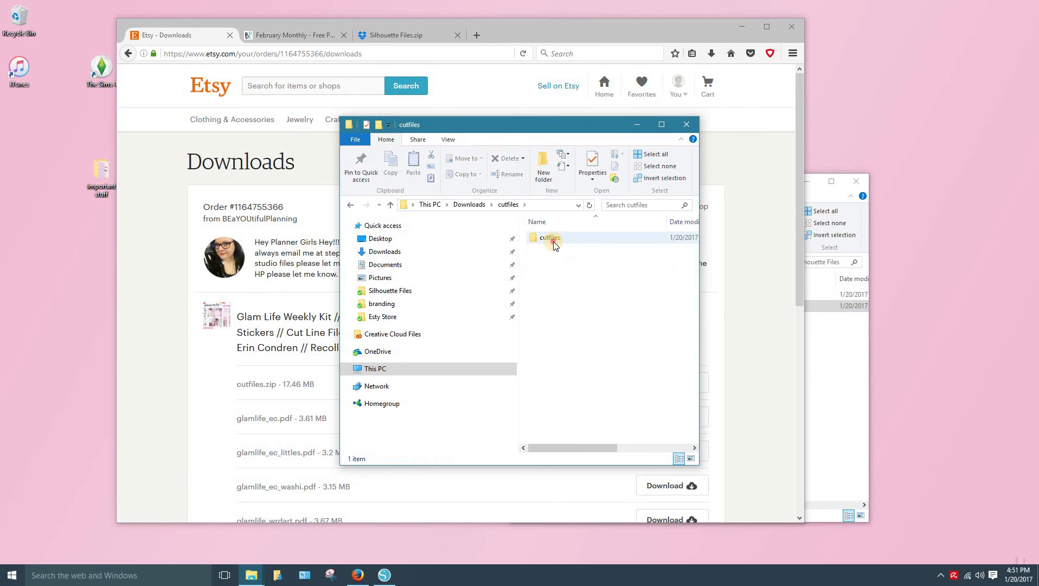
double_click(554, 240)
double_click(553, 240)
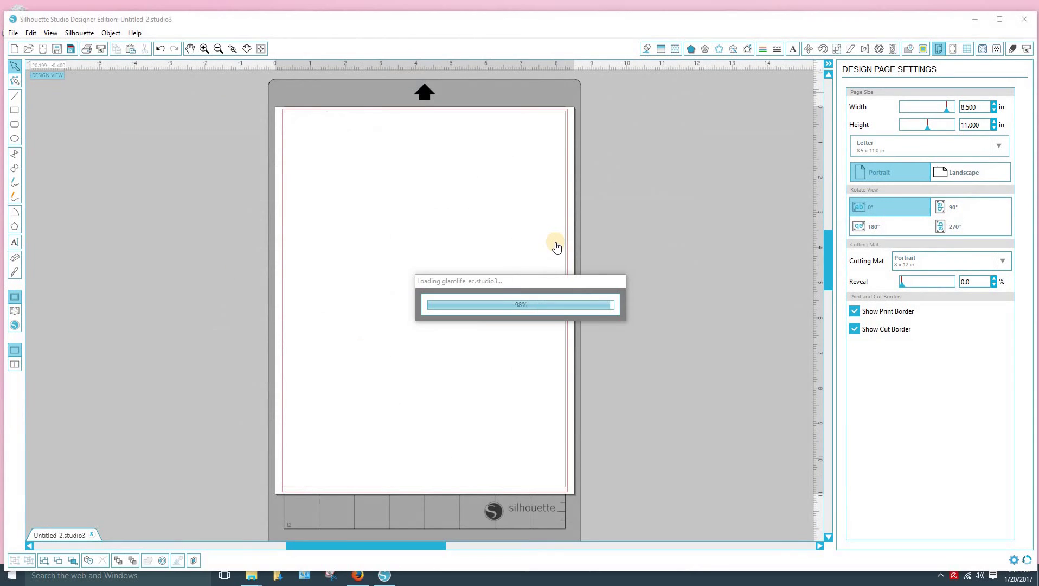
Check the Glam Life sheet's registration marks, cut settings and red cut lines down the page
scroll(733, 338, "down", 3)
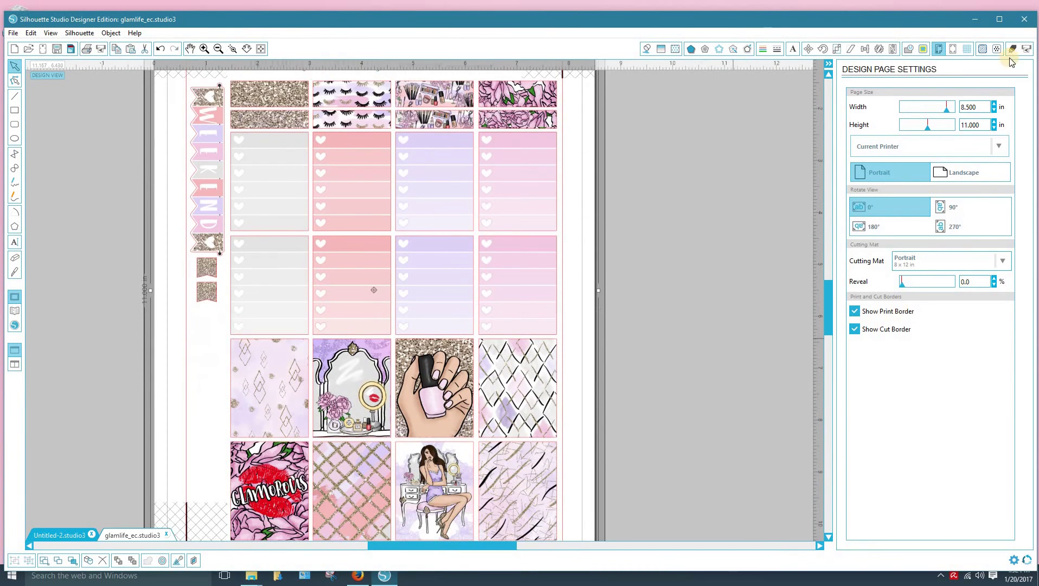
left_click(952, 50)
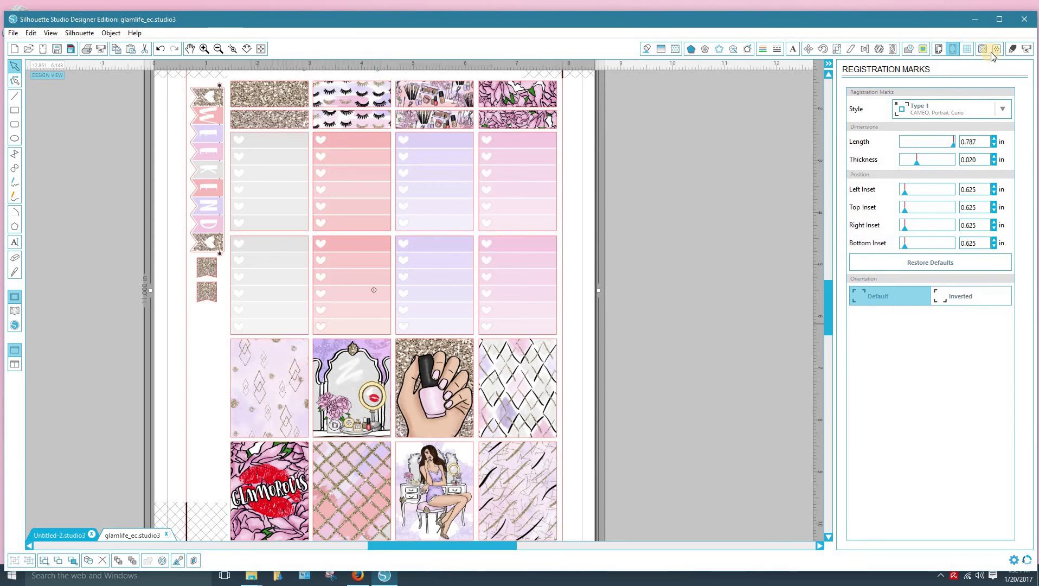
left_click(1012, 50)
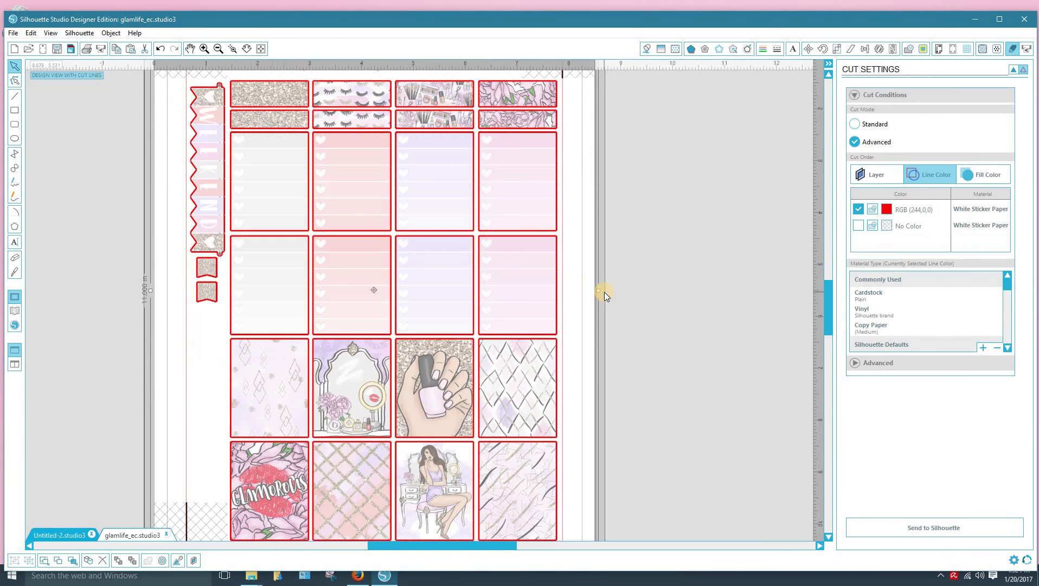
scroll(604, 291, "down", 3)
scroll(602, 294, "down", 2)
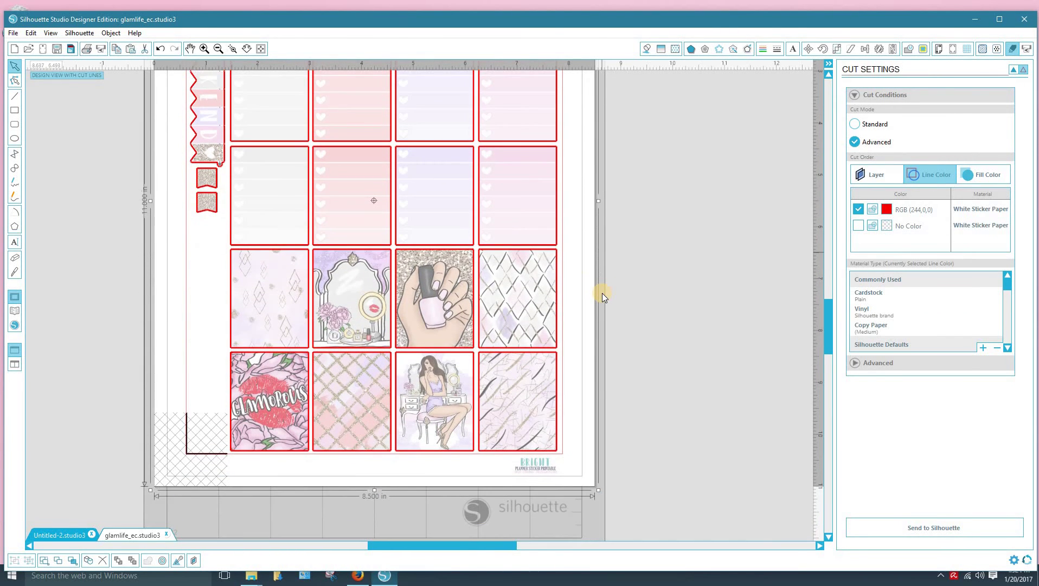
Set the red cut line's material to White Sticker Paper and check its blade, speed and thickness settings
scroll(602, 293, "up", 4)
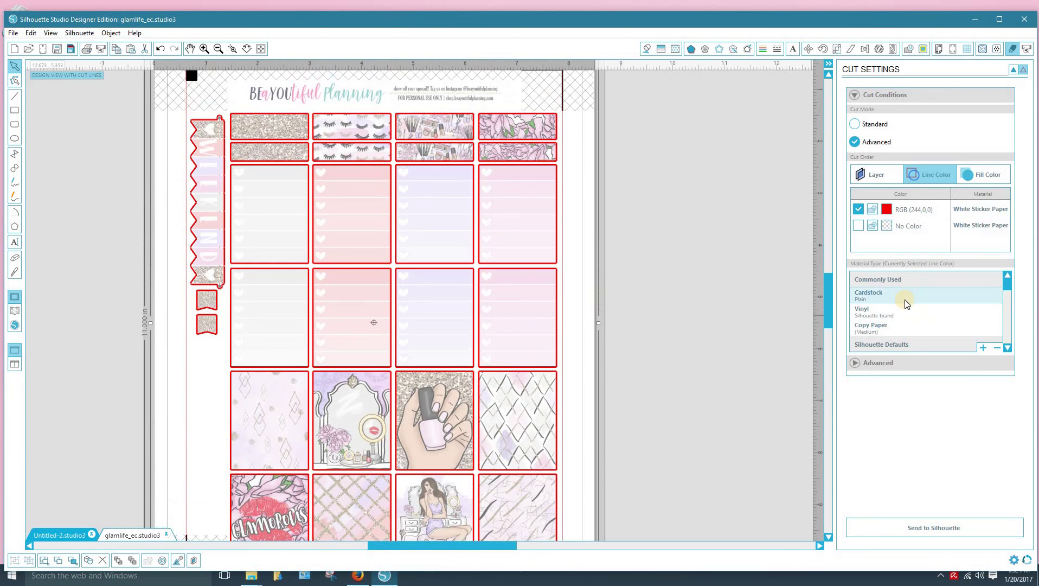
scroll(905, 320, "down", 10)
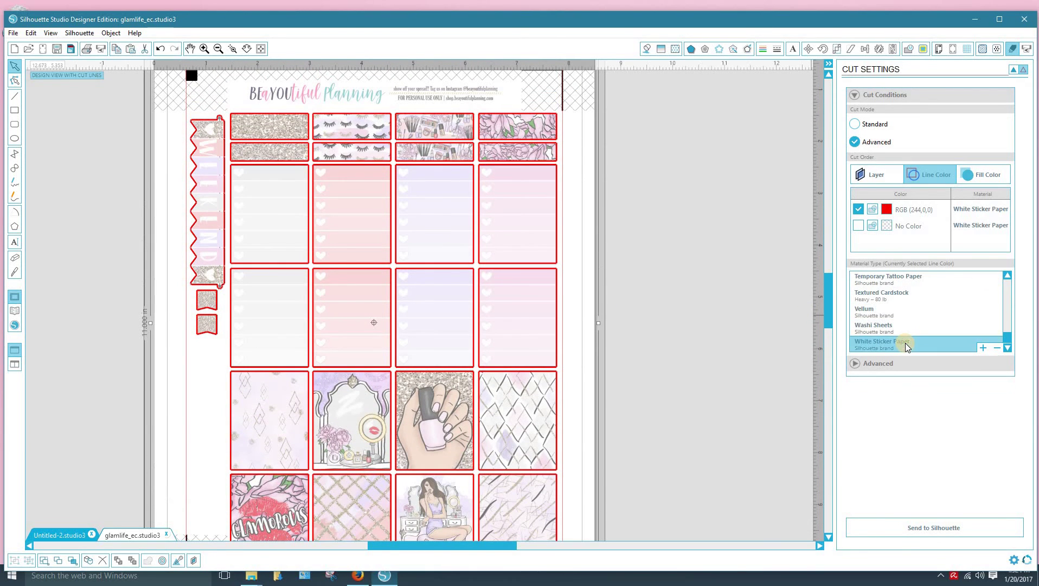
left_click(906, 347)
scroll(965, 447, "down", 3)
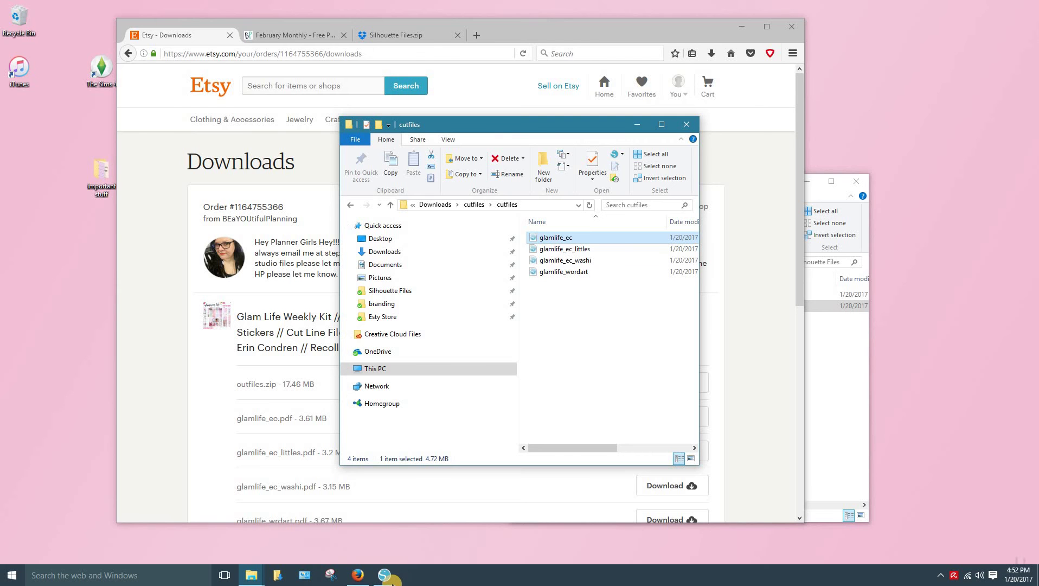
left_click(399, 578)
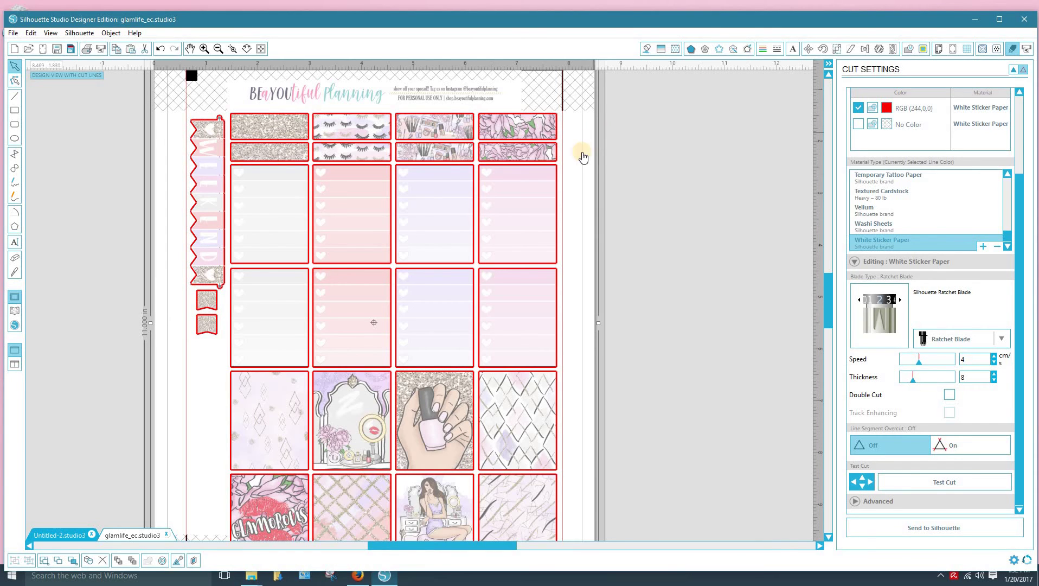
Turn off the cut-line preview and delete the Glam Life artwork image, keeping only the cut lines on the page
left_click(1023, 69)
left_click(682, 227)
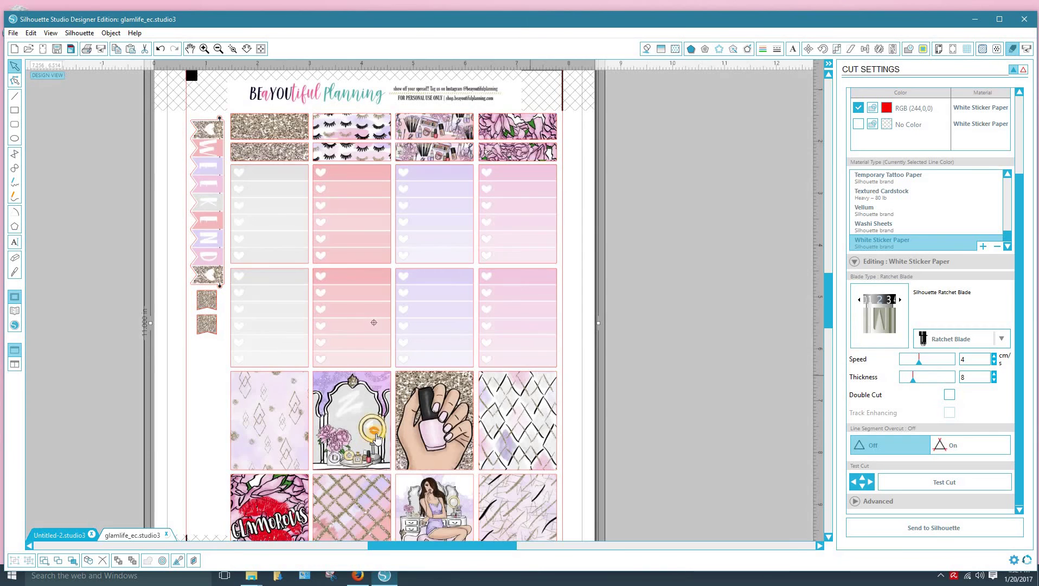
left_click(684, 334)
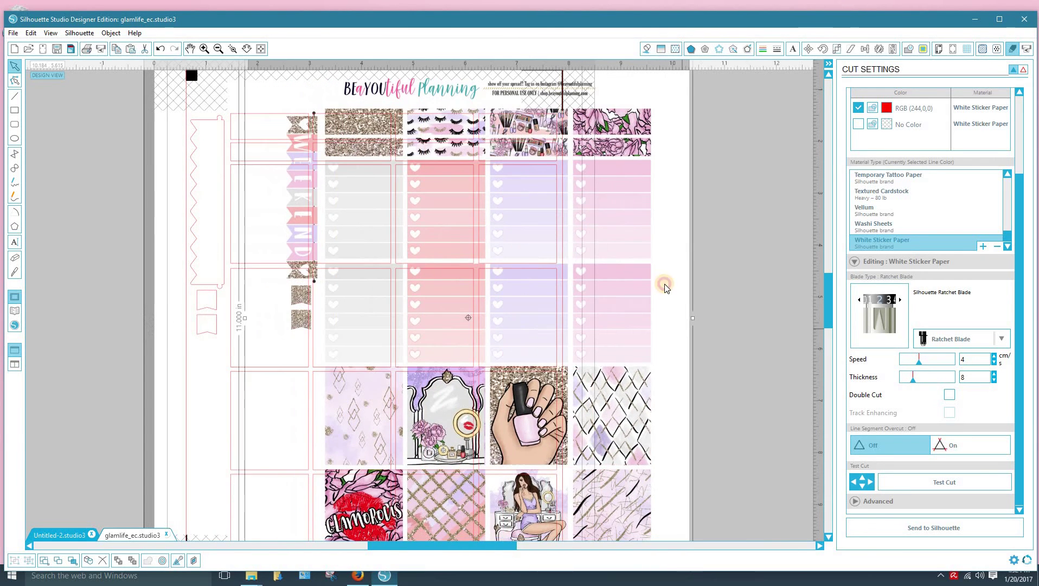
Switch to the Silhouette Files window in File Explorer and go up to the Downloads folder
left_click(337, 580)
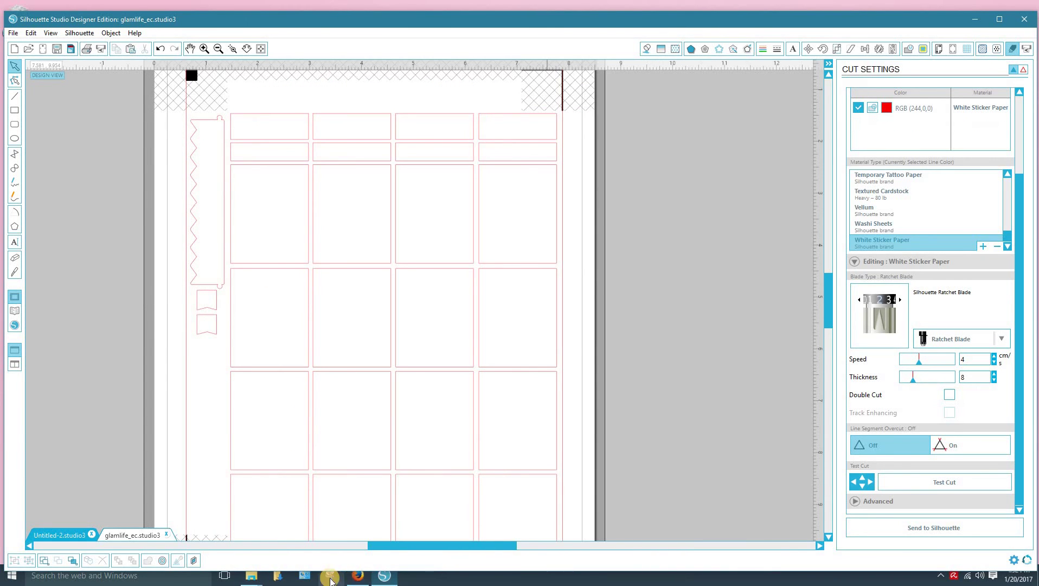
left_click(224, 574)
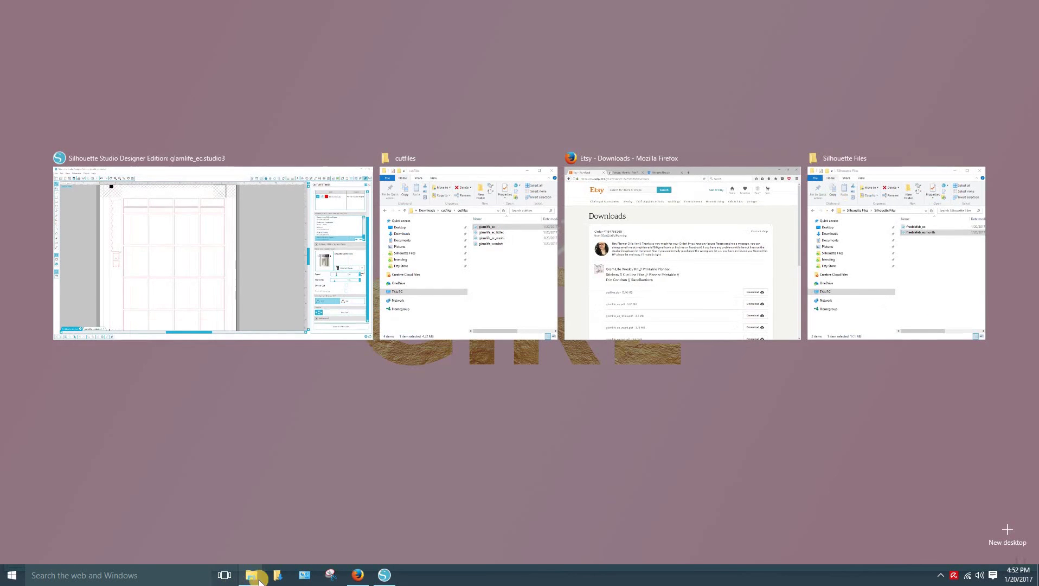
left_click(865, 279)
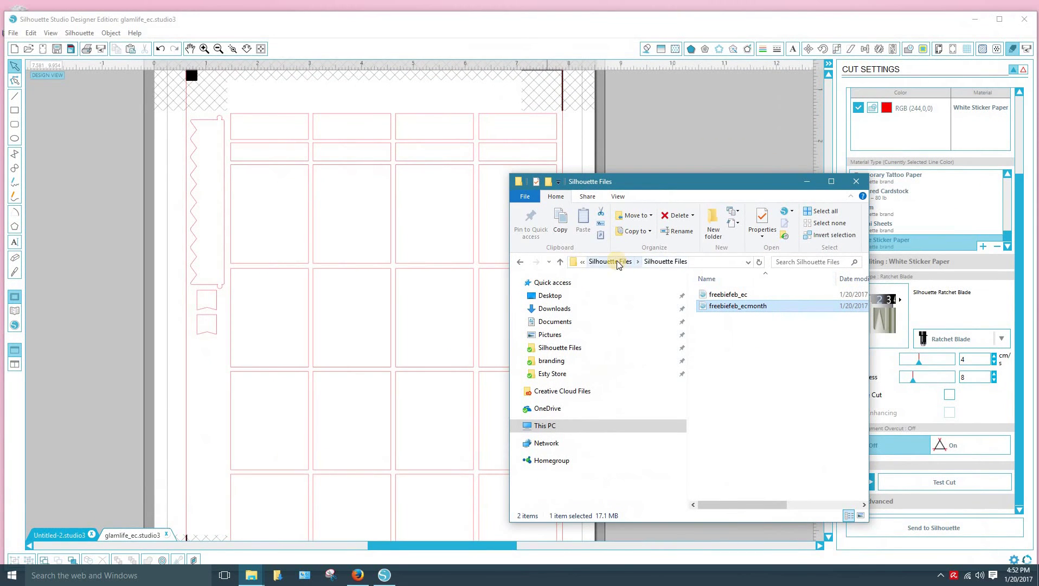
left_click(617, 262)
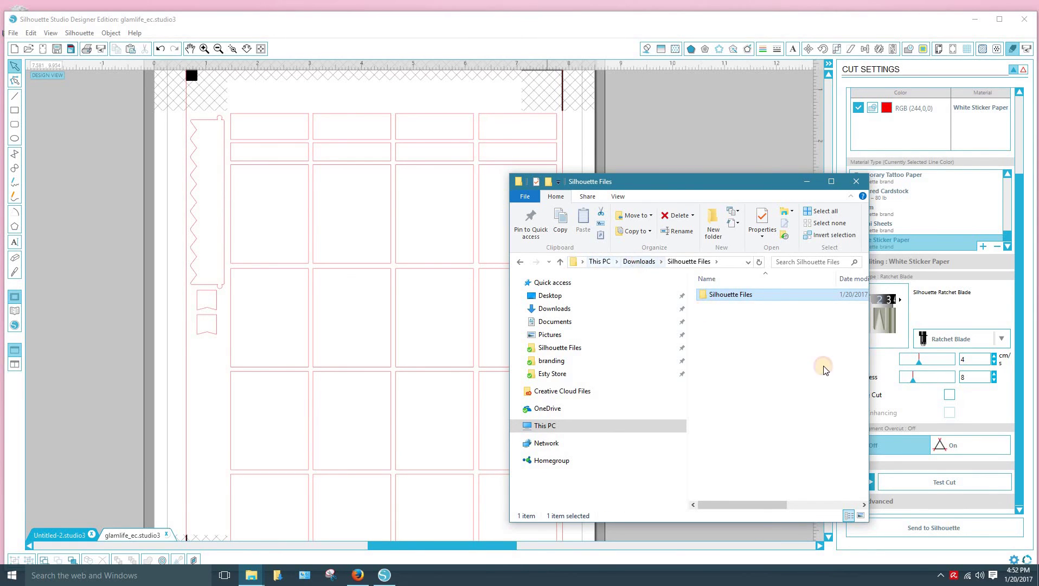
left_click(639, 262)
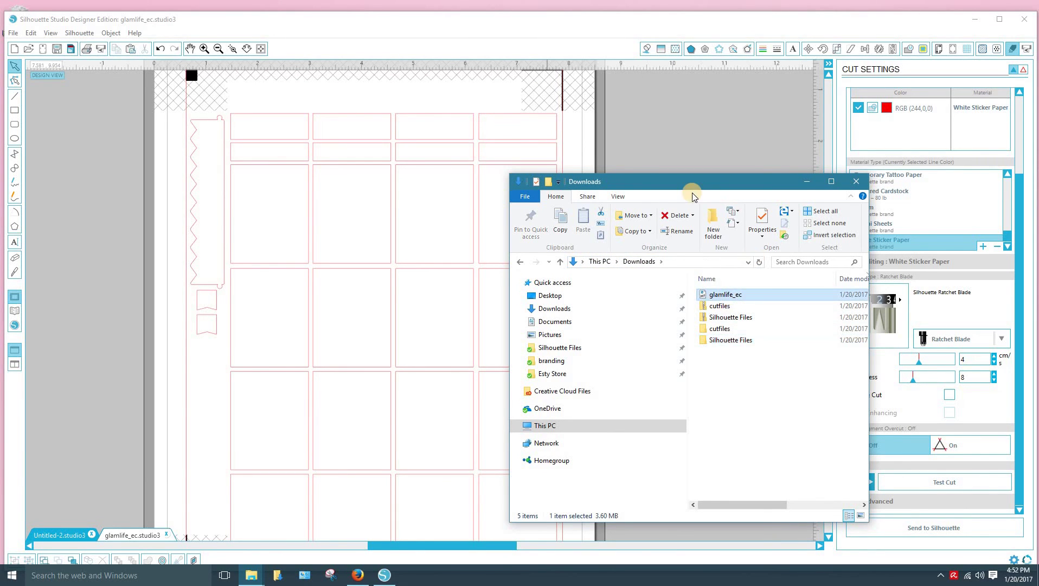
Import the glamlife_ec PDF from Downloads into the open Silhouette Studio document as an image at 600dpi
left_click_drag(692, 196, 862, 195)
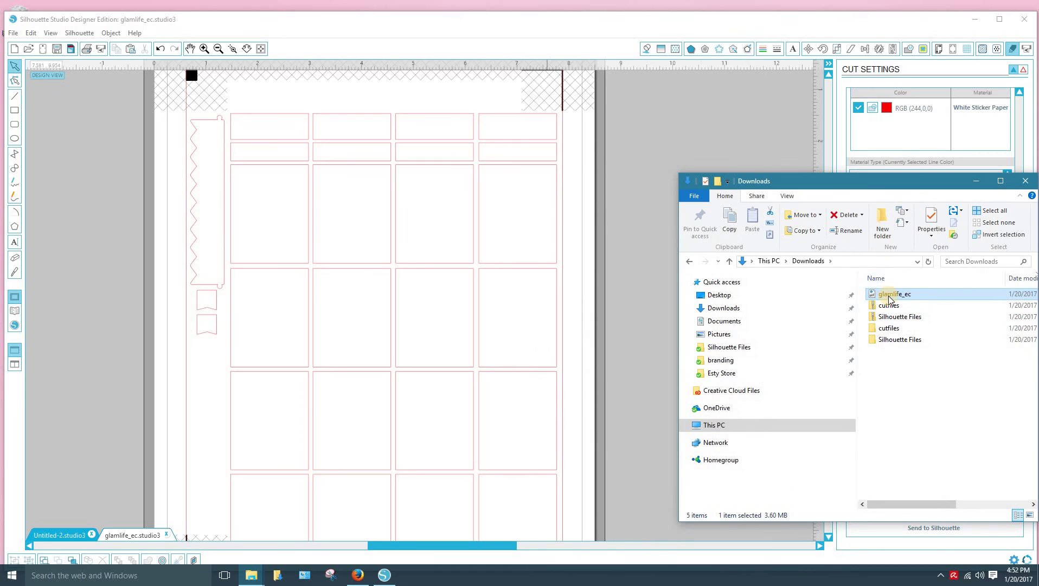
left_click_drag(889, 299, 599, 133)
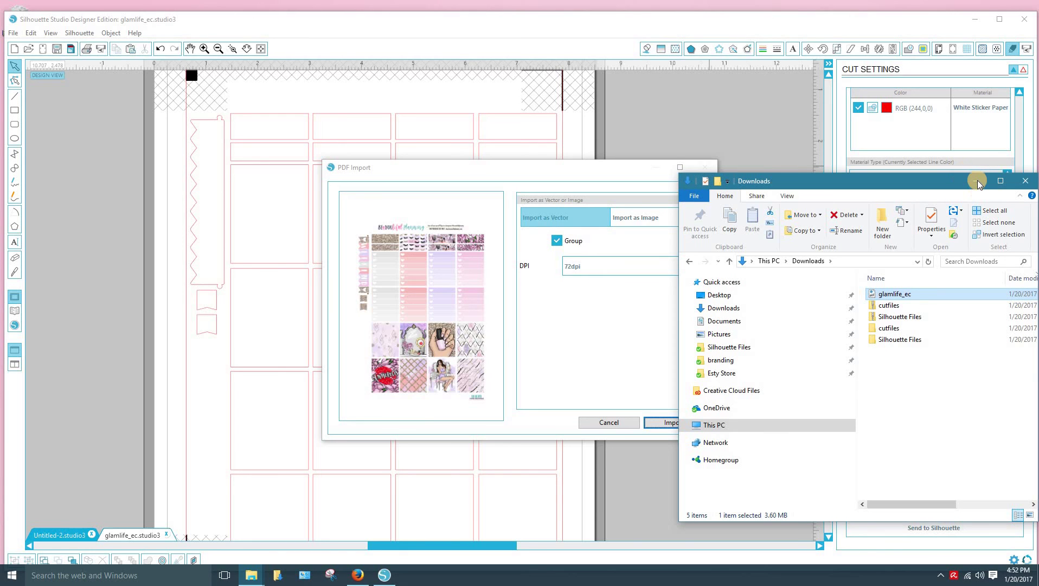
left_click(600, 169)
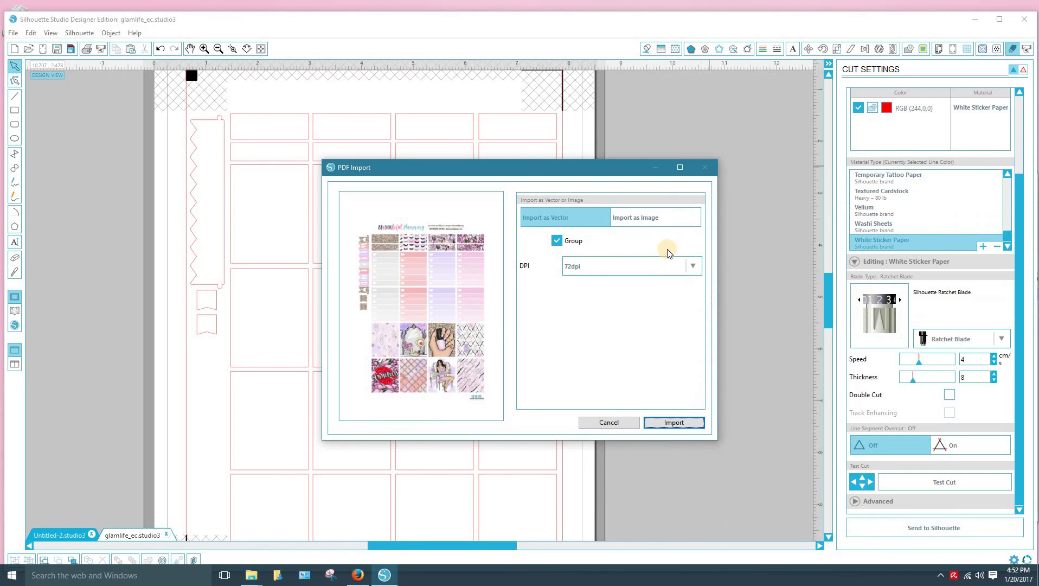
left_click(673, 215)
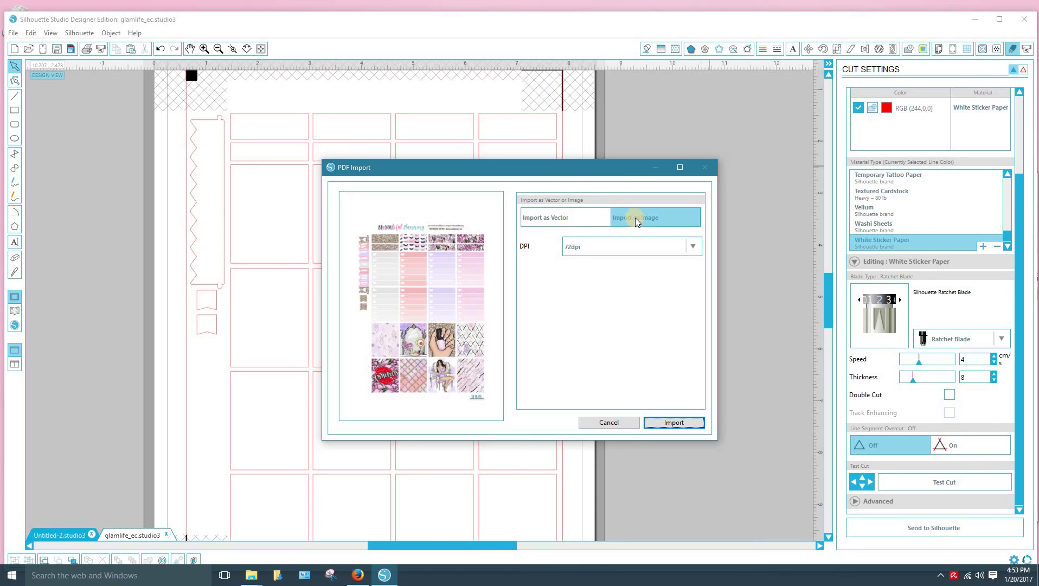
left_click(694, 248)
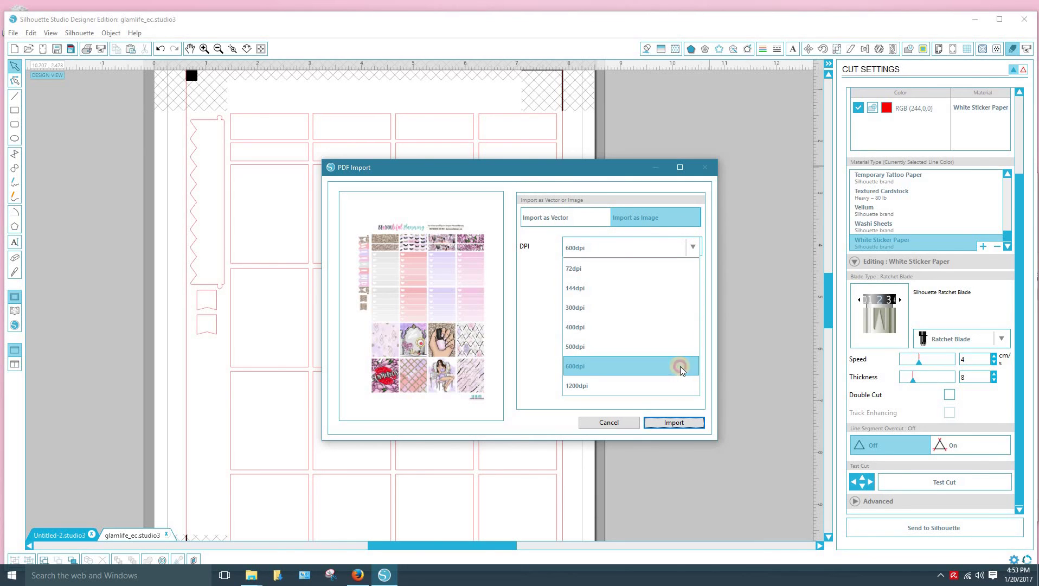
left_click(683, 371)
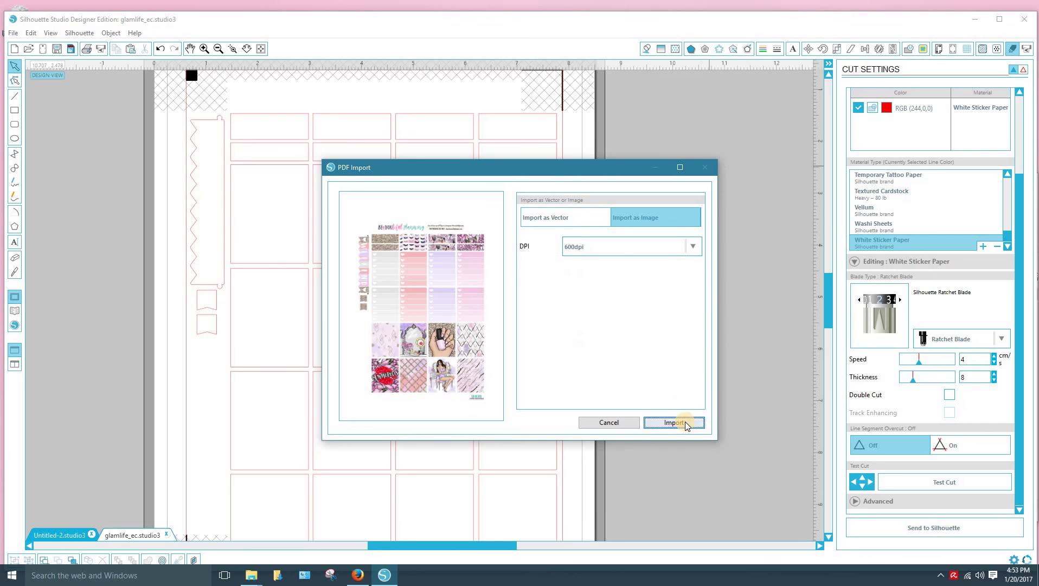
left_click(674, 422)
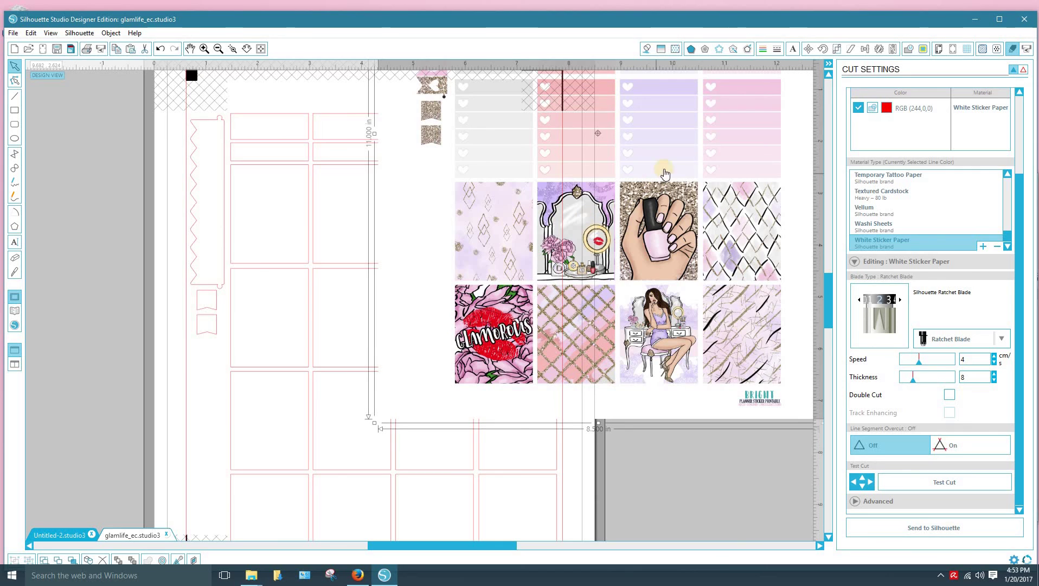
Center the imported artwork on the page and send it to the back, behind the cut lines
left_click(109, 33)
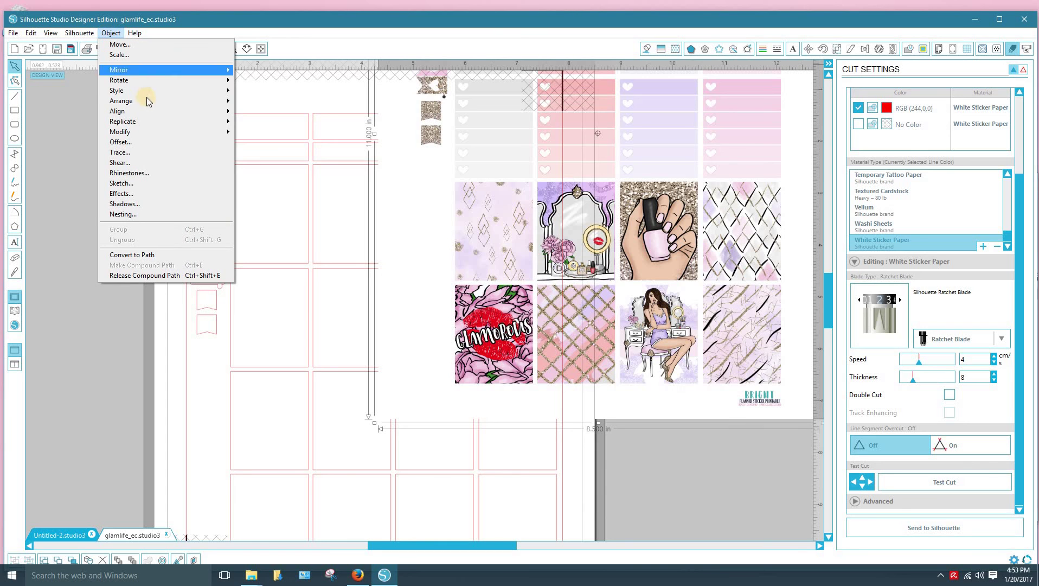
mouse_move(199, 110)
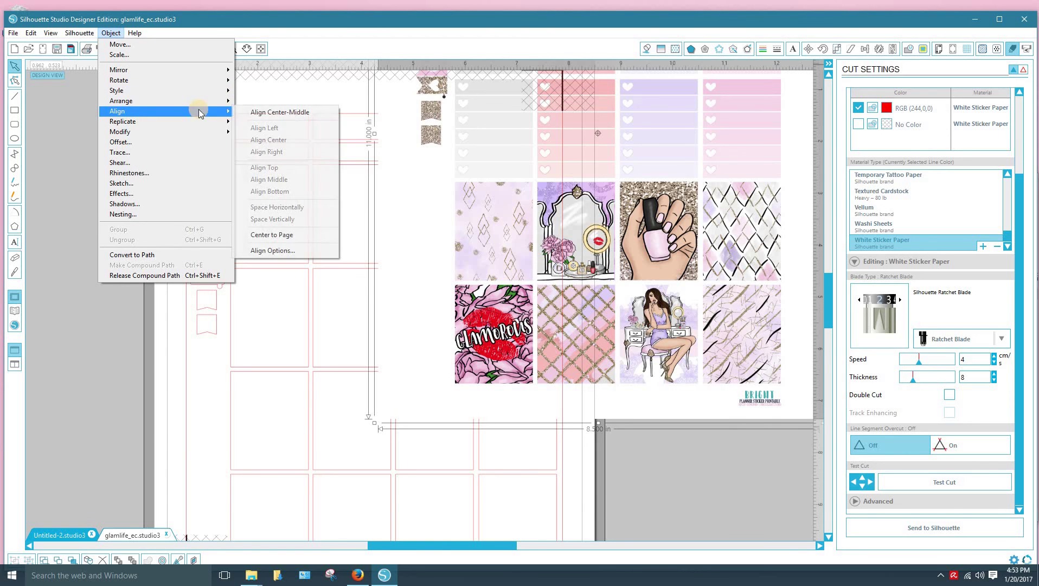
left_click(285, 236)
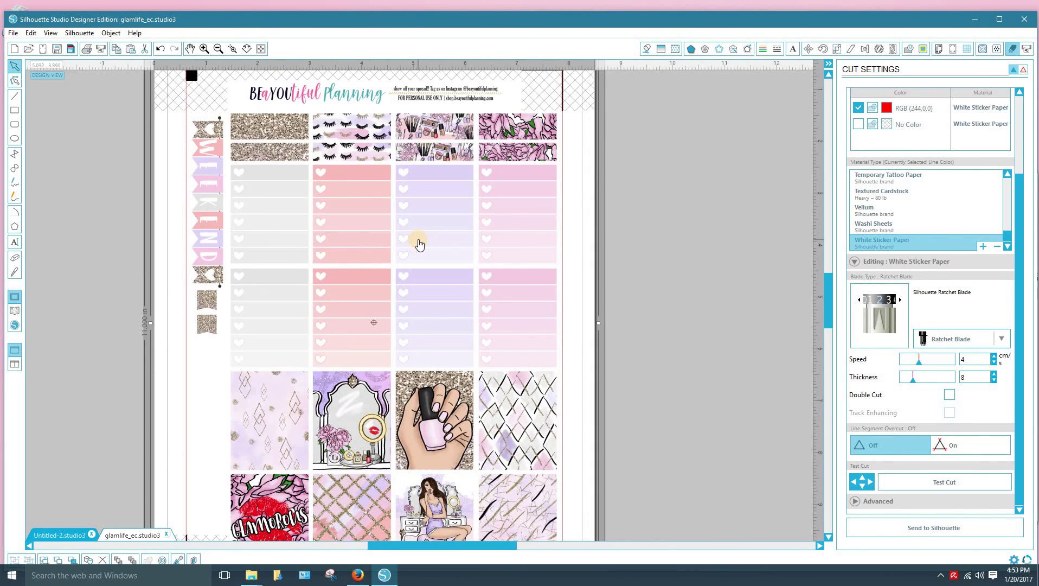
right_click(418, 240)
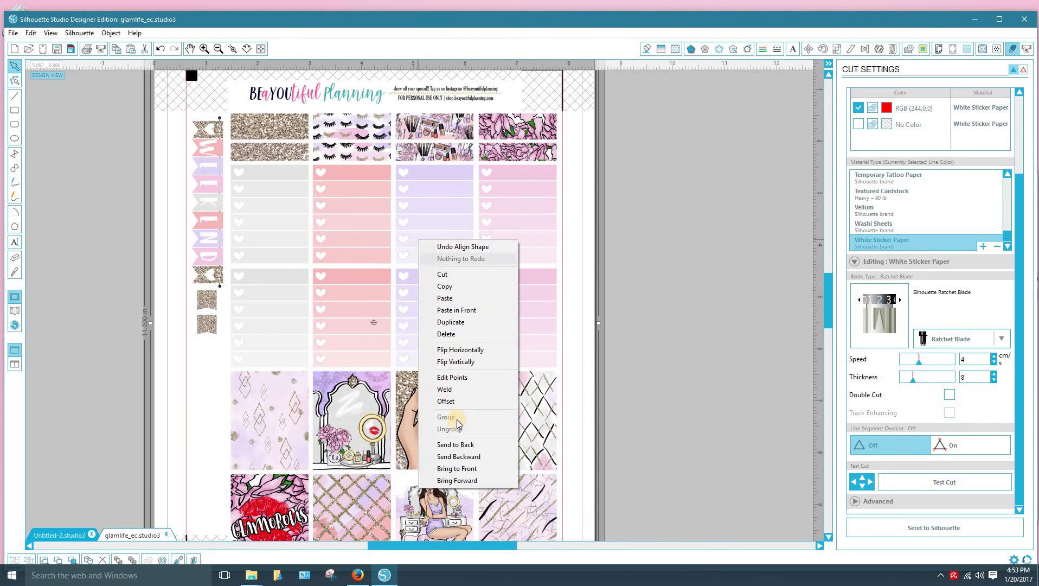
left_click(459, 445)
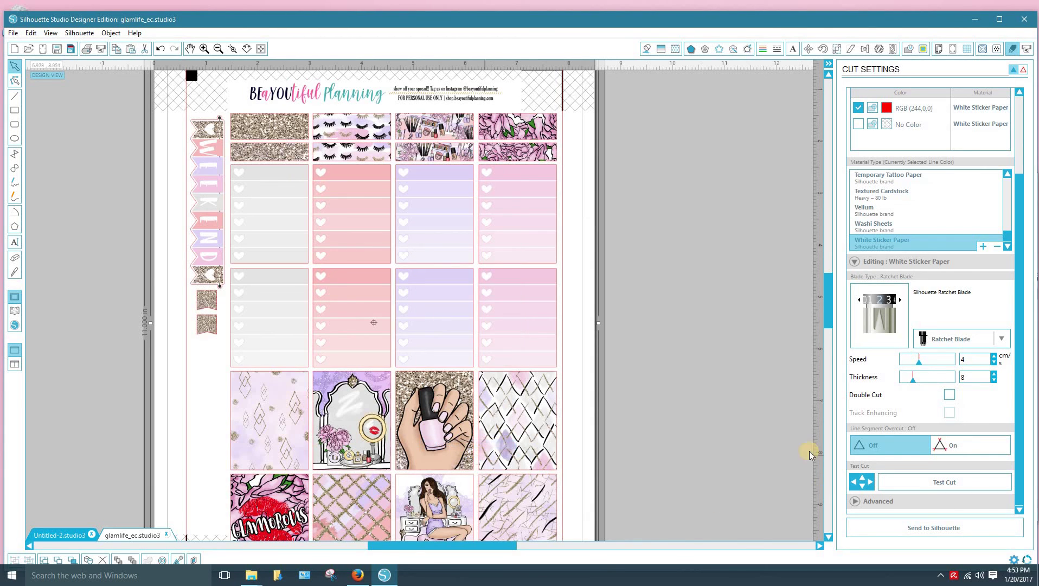
Examine how the red cut lines line up with the artwork down to the bottom of the sheet
scroll(638, 322, "down", 4)
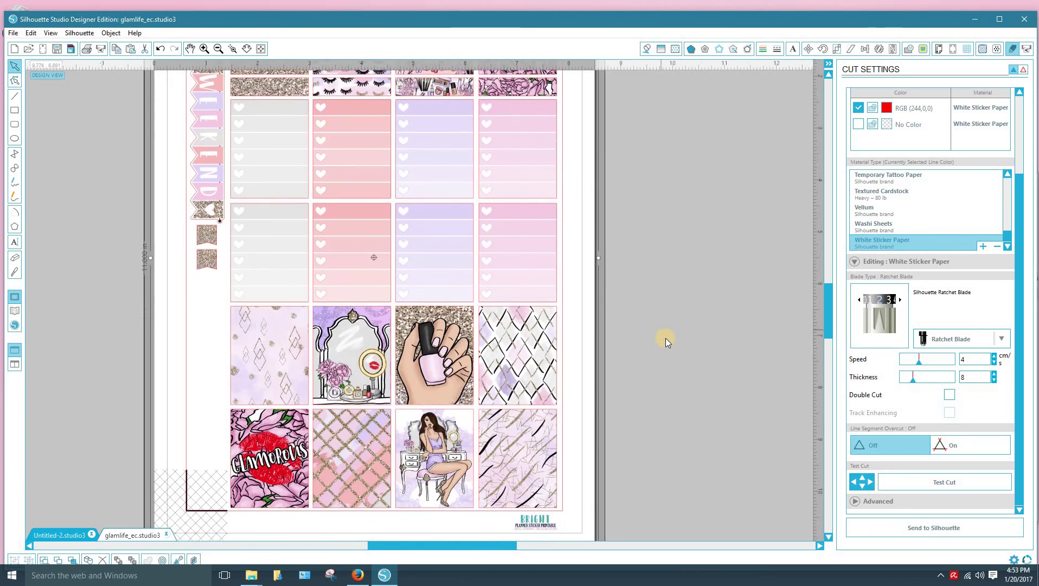
scroll(667, 339, "down", 2)
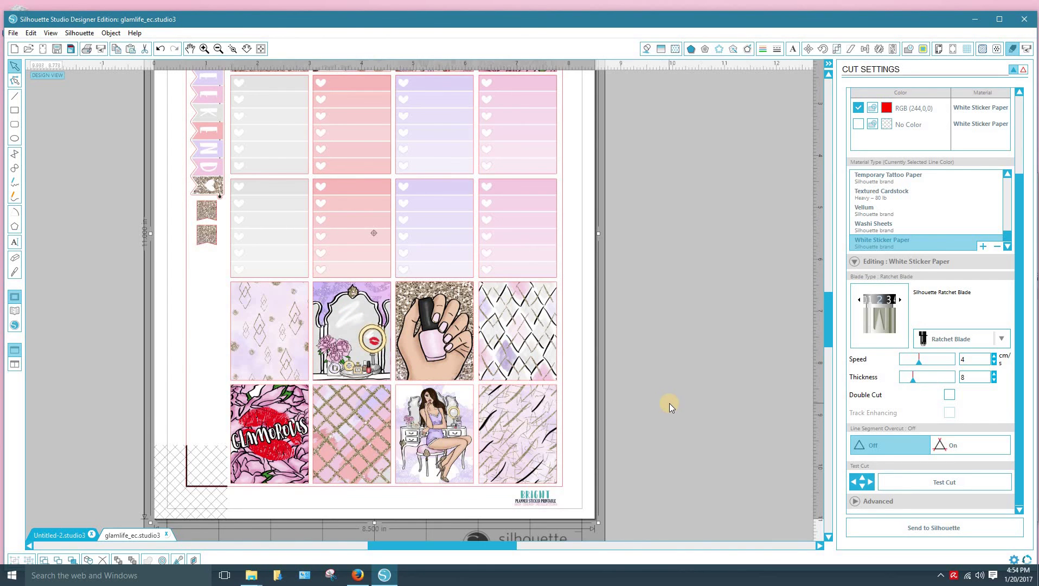
scroll(673, 404, "up", 2)
scroll(685, 412, "down", 3)
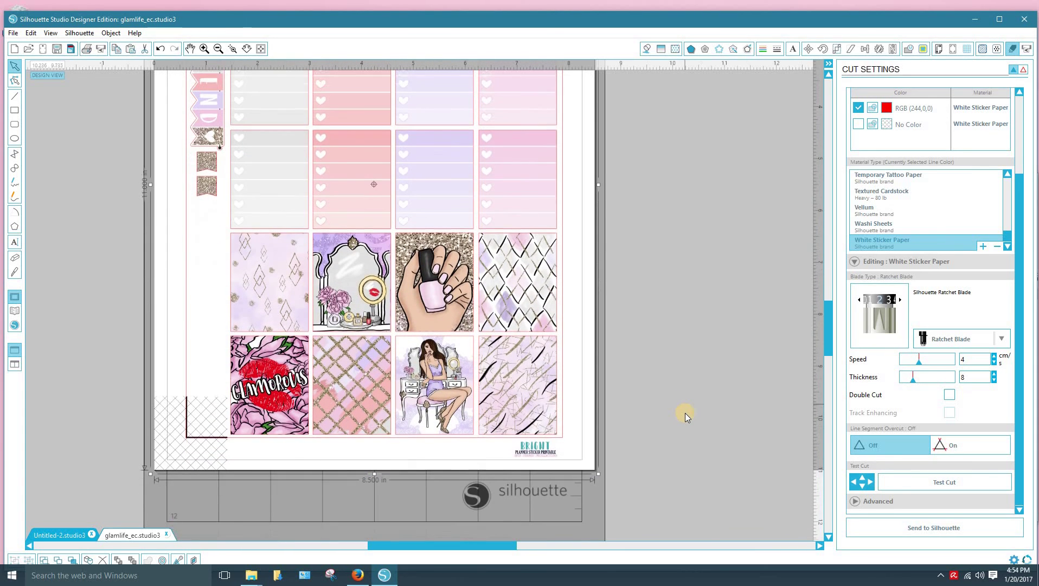
scroll(694, 415, "up", 1)
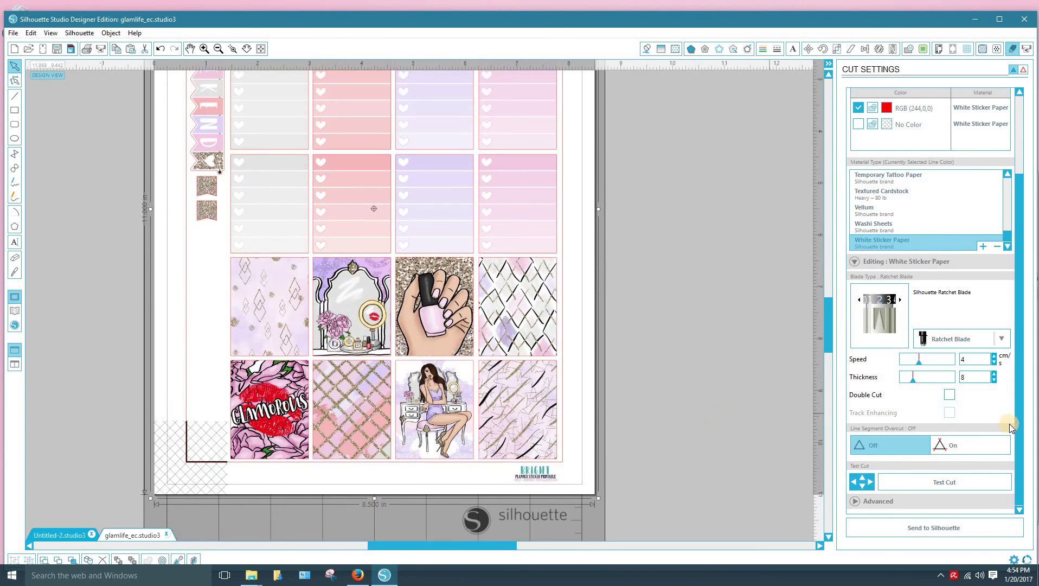